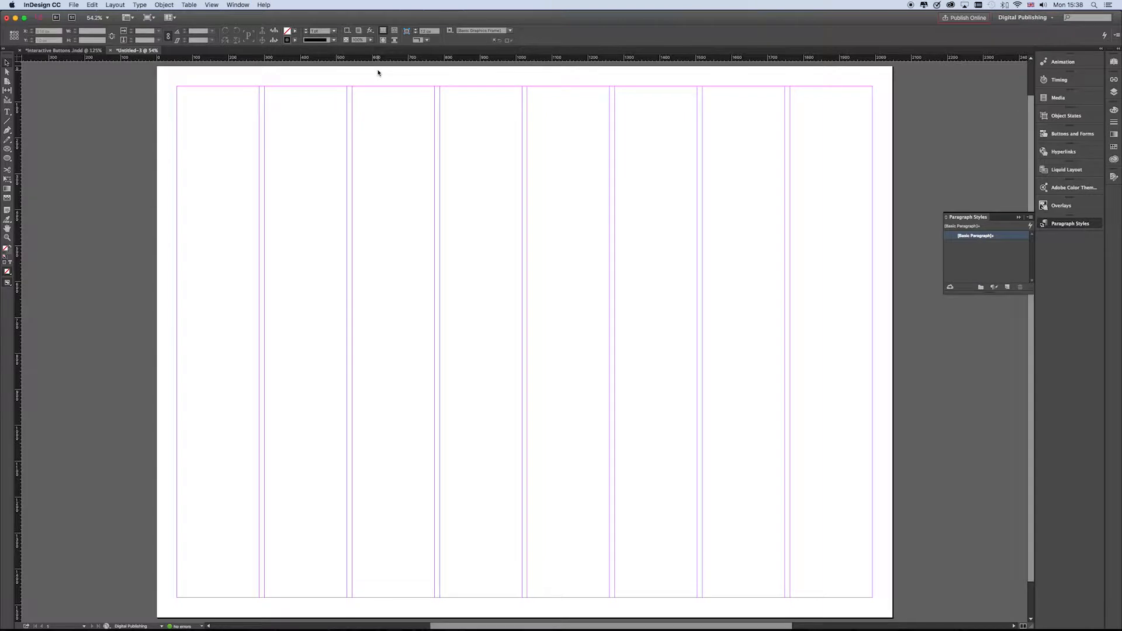
- Load 06.HH CyclingPoster.ai, 06.HH JumpingPoster.ai and 06.HH RunningPoster.ai from the Links folder for placing
left_click(966, 220)
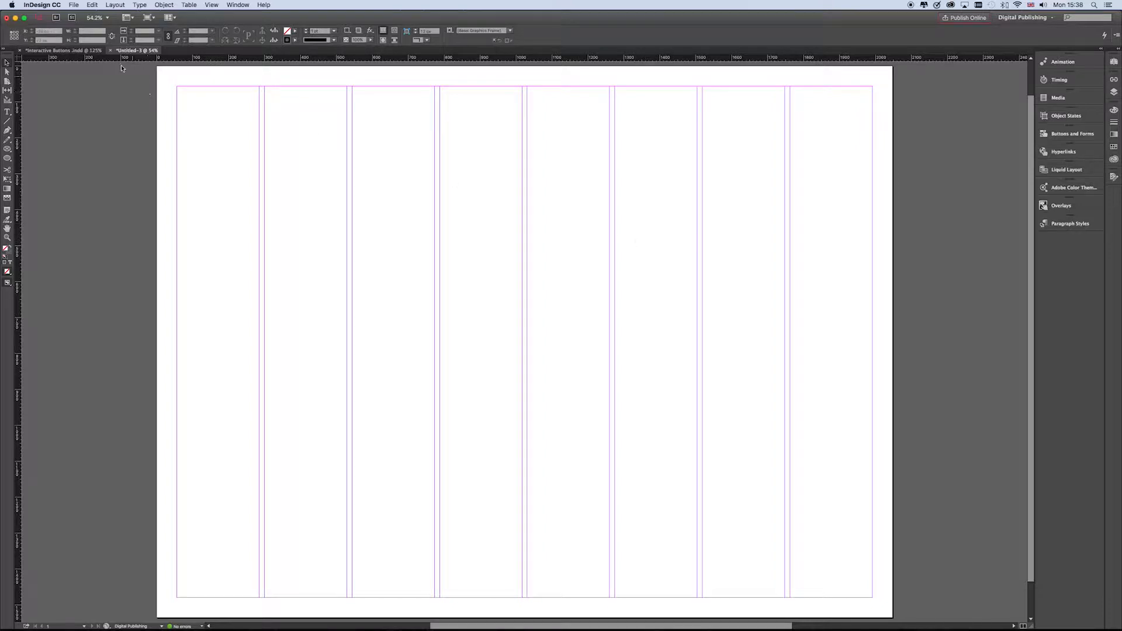
left_click(71, 5)
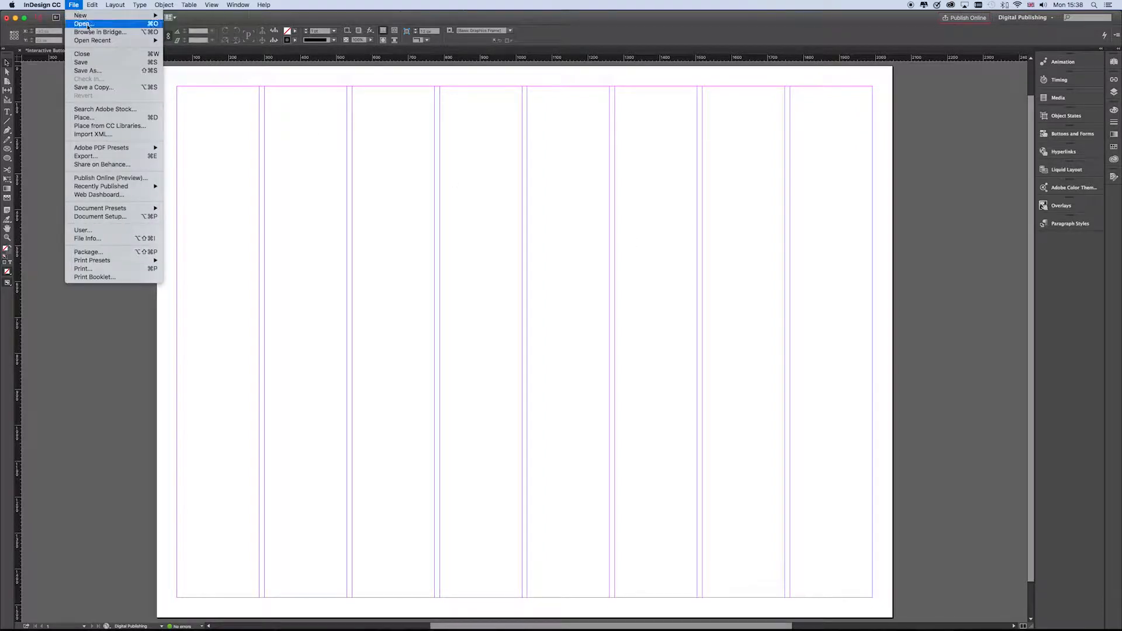
left_click(94, 118)
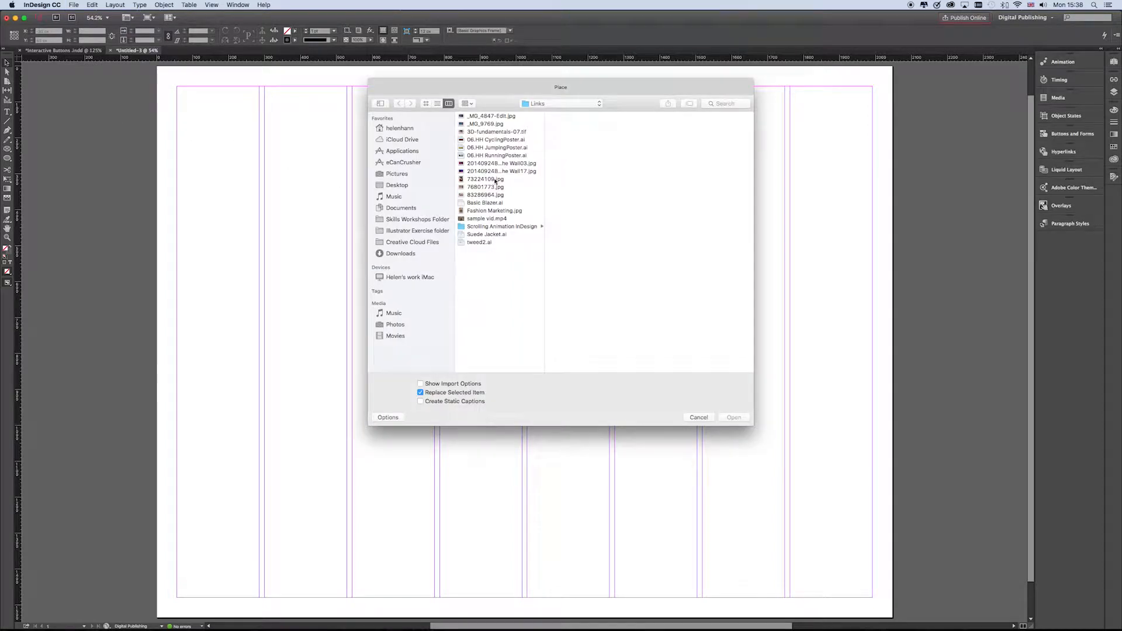
left_click(499, 141)
left_click(500, 148, "shift")
left_click(500, 156, "shift")
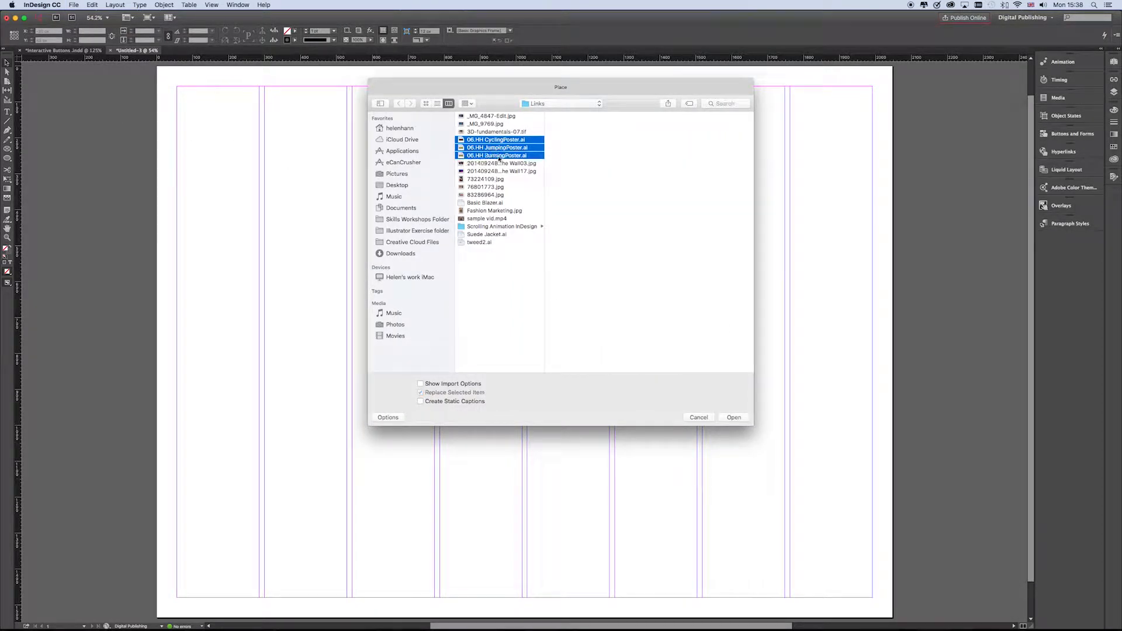
left_click(734, 417)
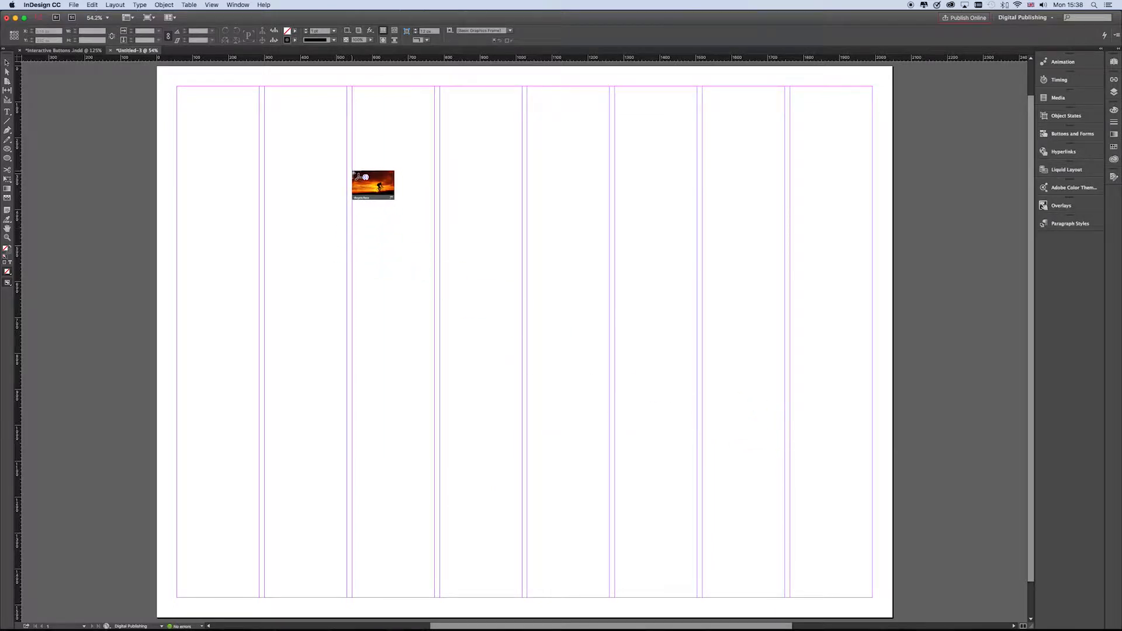
- Place the cycling, jumping and running posters exactly on top of one another across the four middle columns
left_click_drag(354, 172, 694, 396)
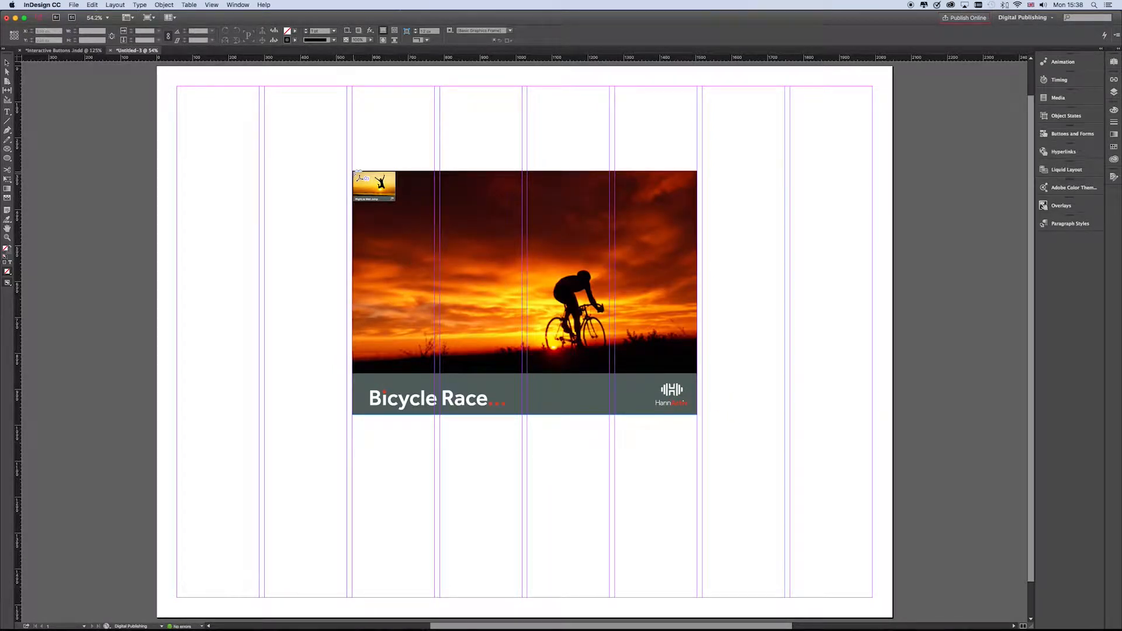
left_click_drag(356, 172, 689, 379)
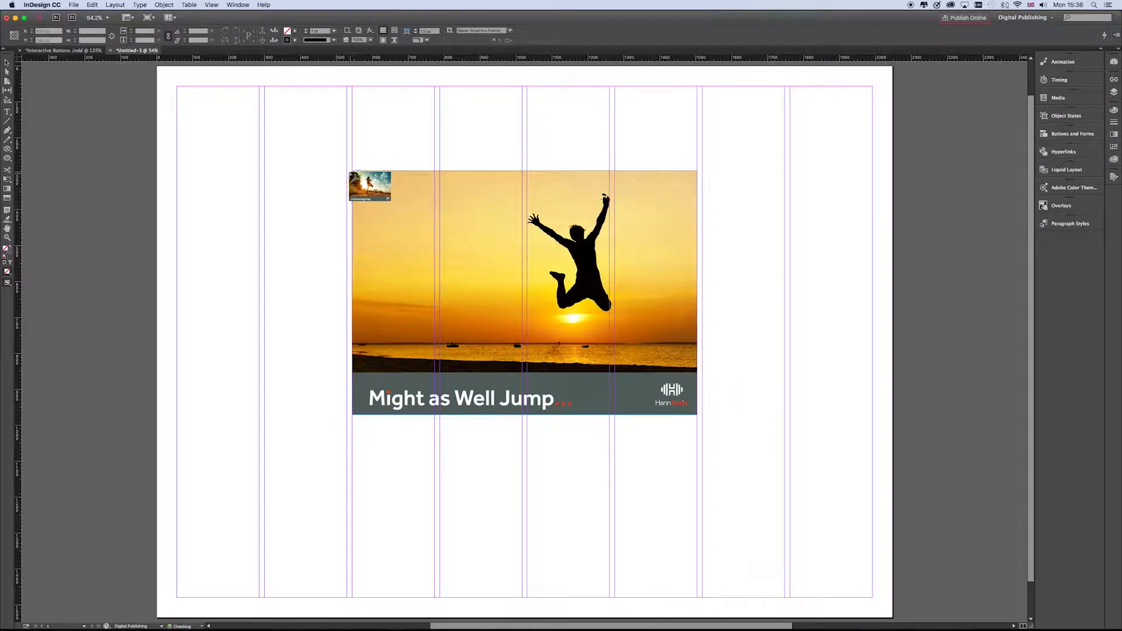
left_click_drag(358, 172, 698, 424)
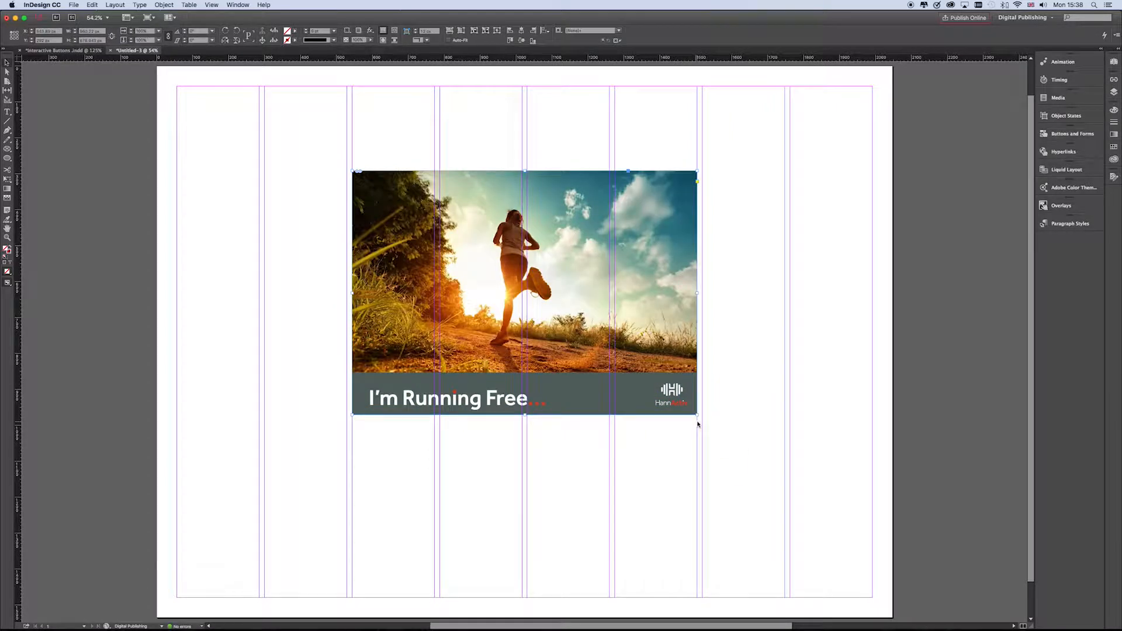
- Select all three stacked posters and convert them into a multi-state object with one state per poster
left_click_drag(313, 144, 723, 450)
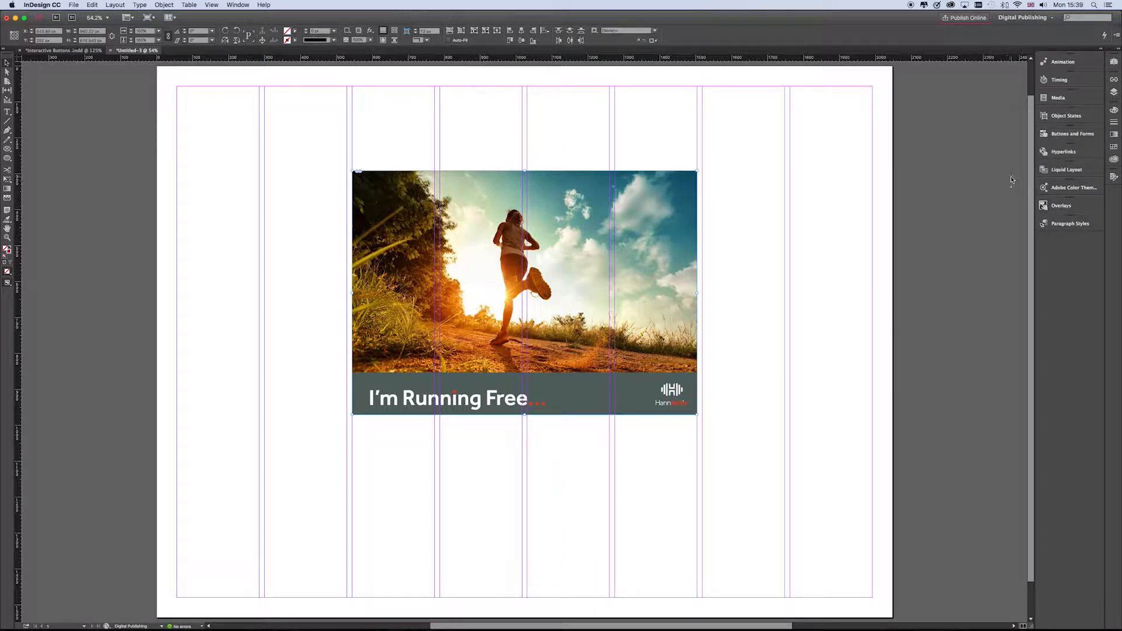
left_click(1067, 116)
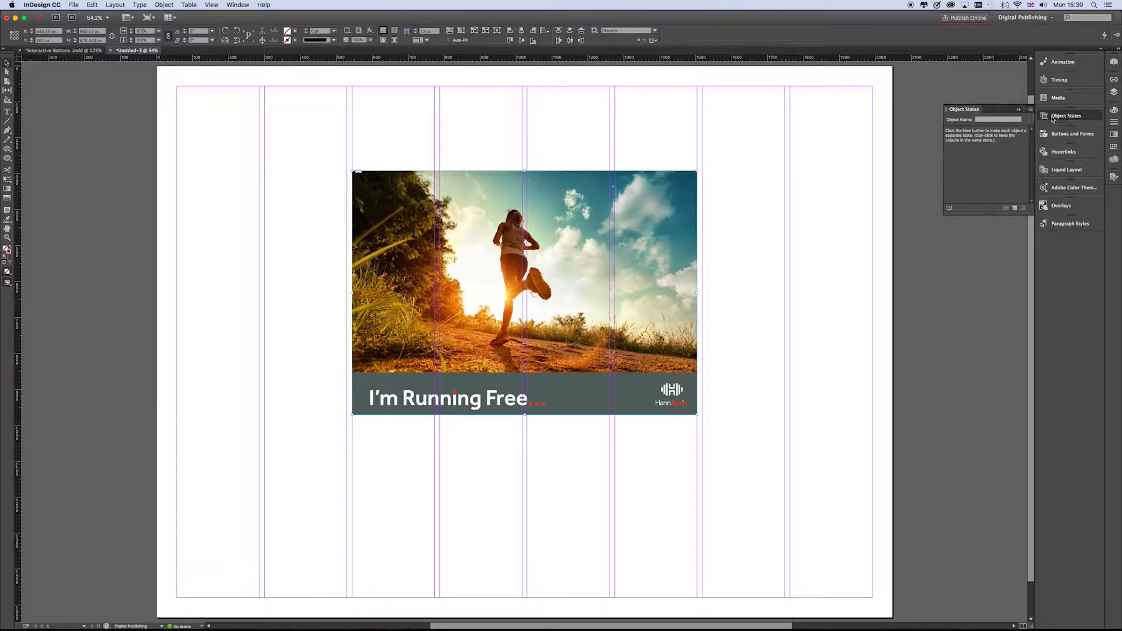
left_click(1029, 111)
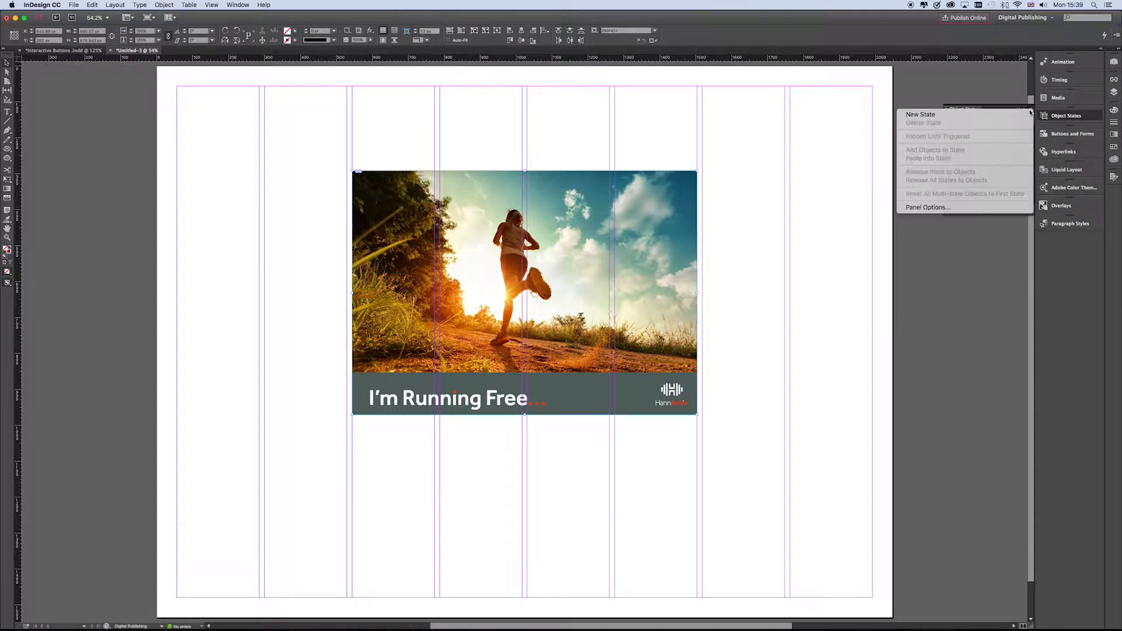
left_click(999, 115)
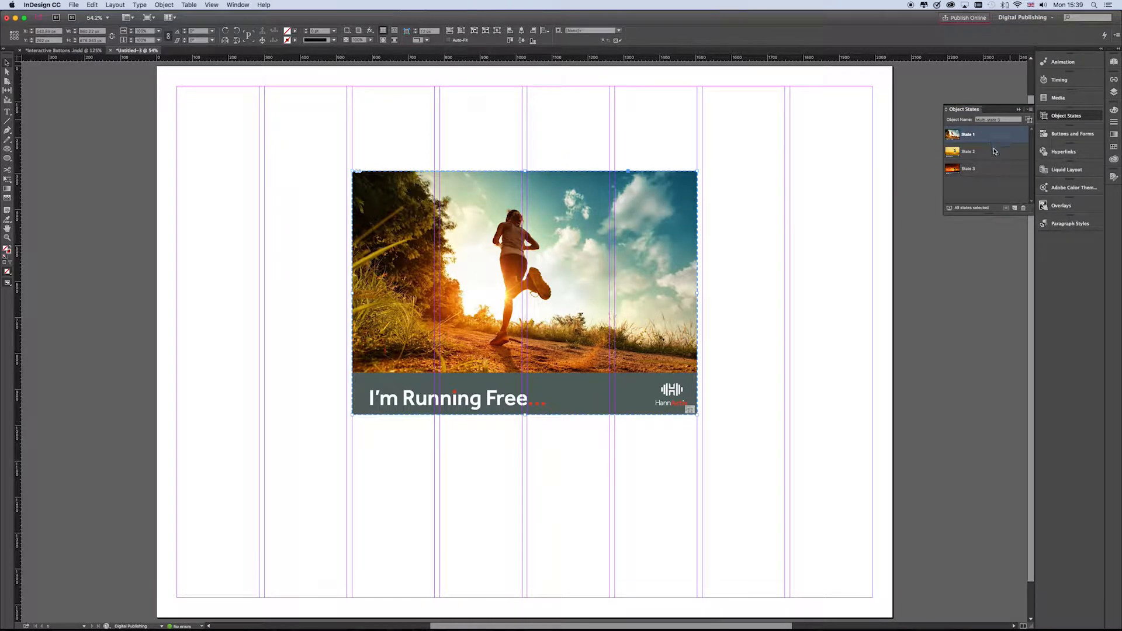
- Name the multi-state object Poster States
left_click_drag(1007, 121, 966, 121)
type("r States")
left_click(805, 288)
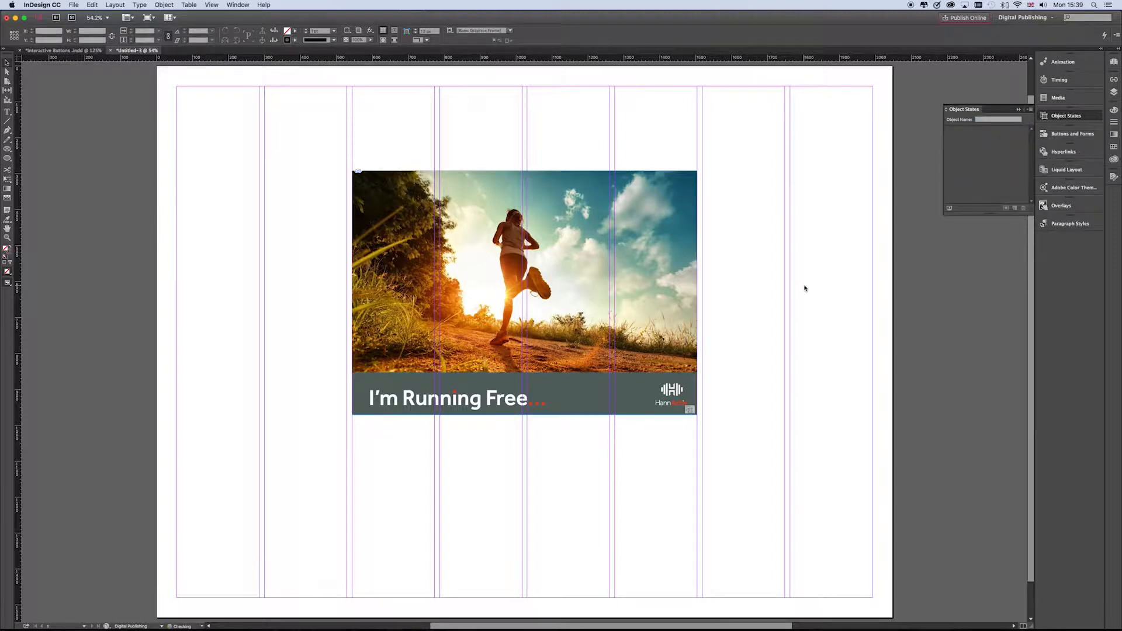
left_click(962, 111)
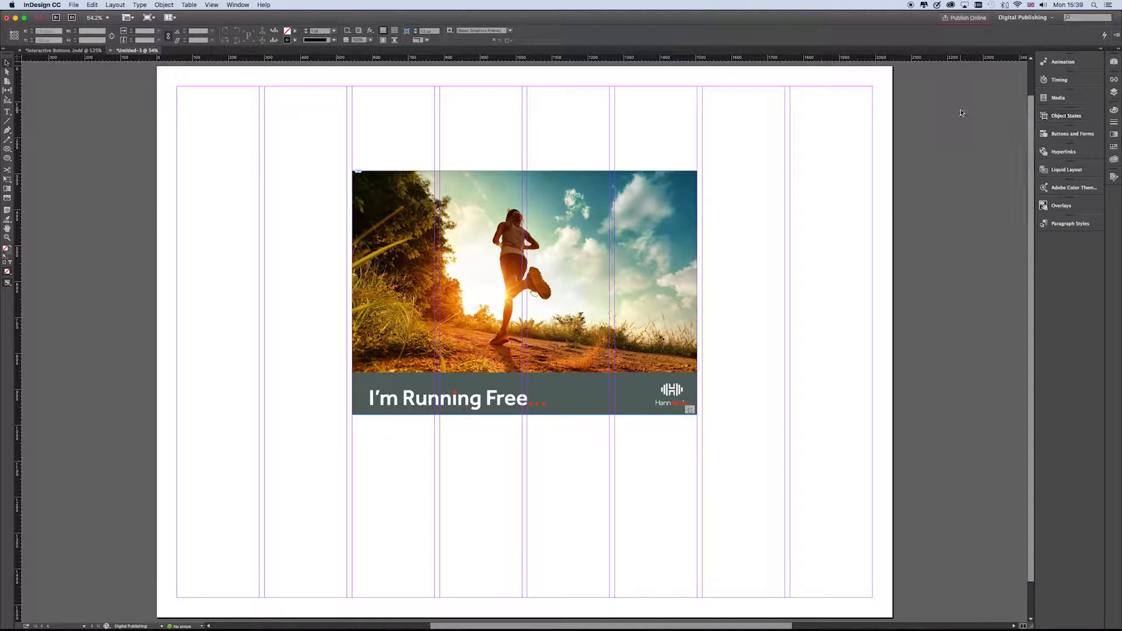
- Place sample buttons 145 and 146 beneath the poster, the back arrow at its left corner and the forward arrow at its right corner
left_click(1085, 137)
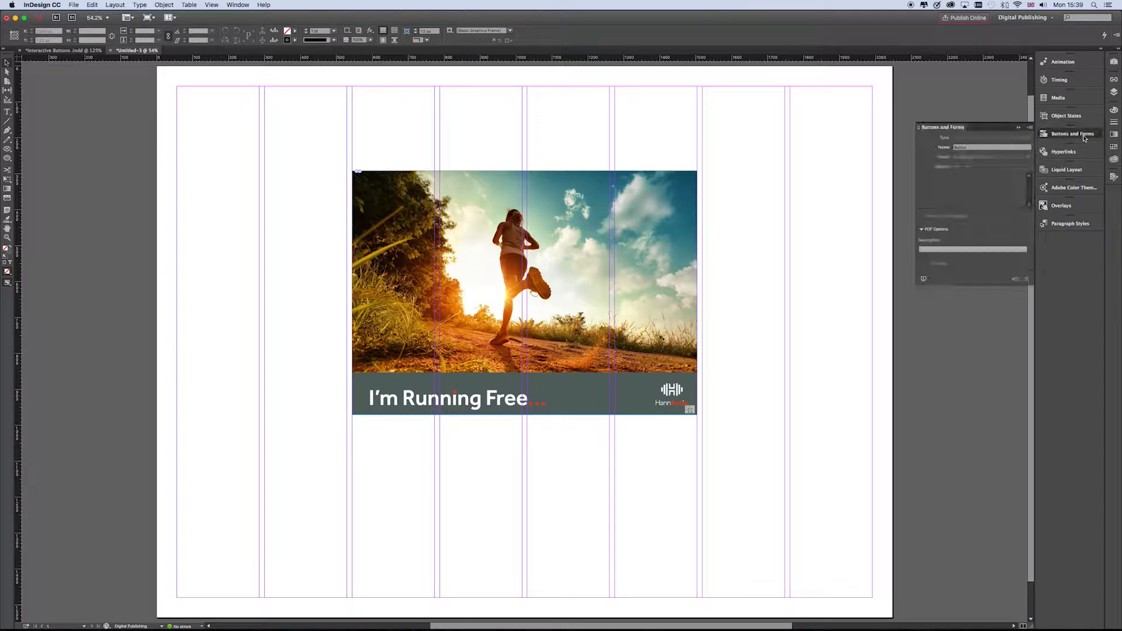
left_click(1030, 128)
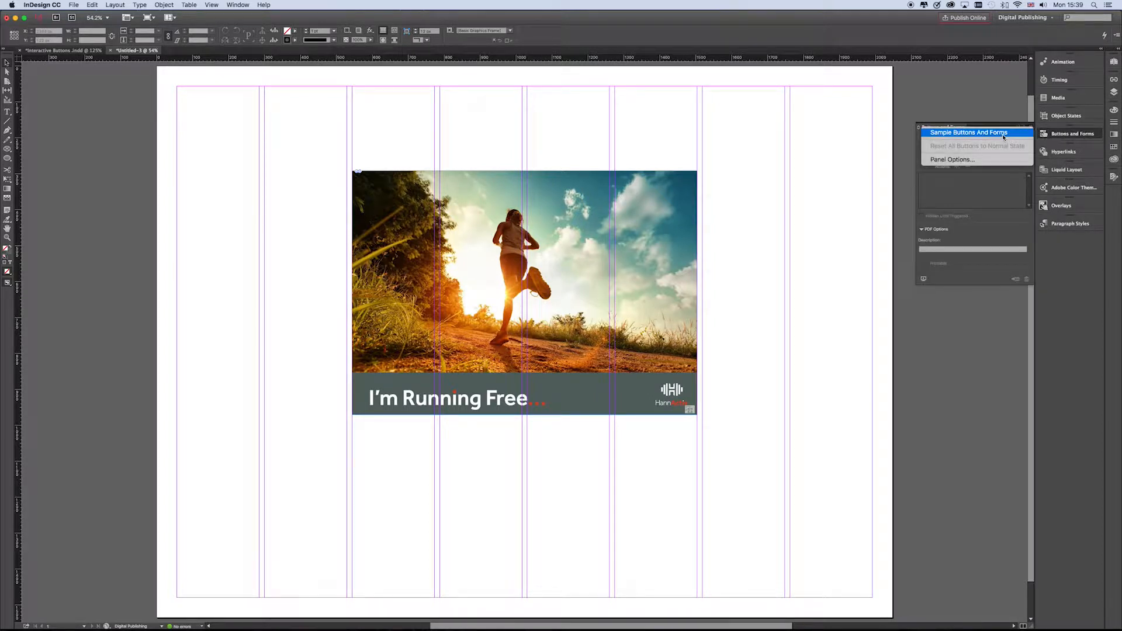
left_click(1003, 135)
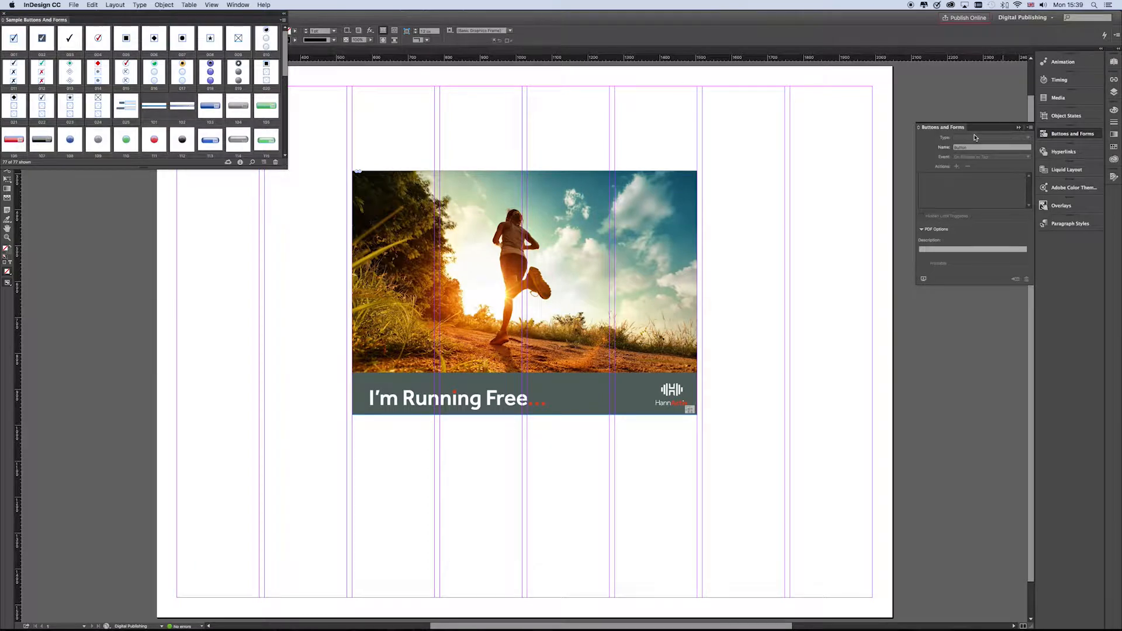
scroll(286, 51, "down", 5)
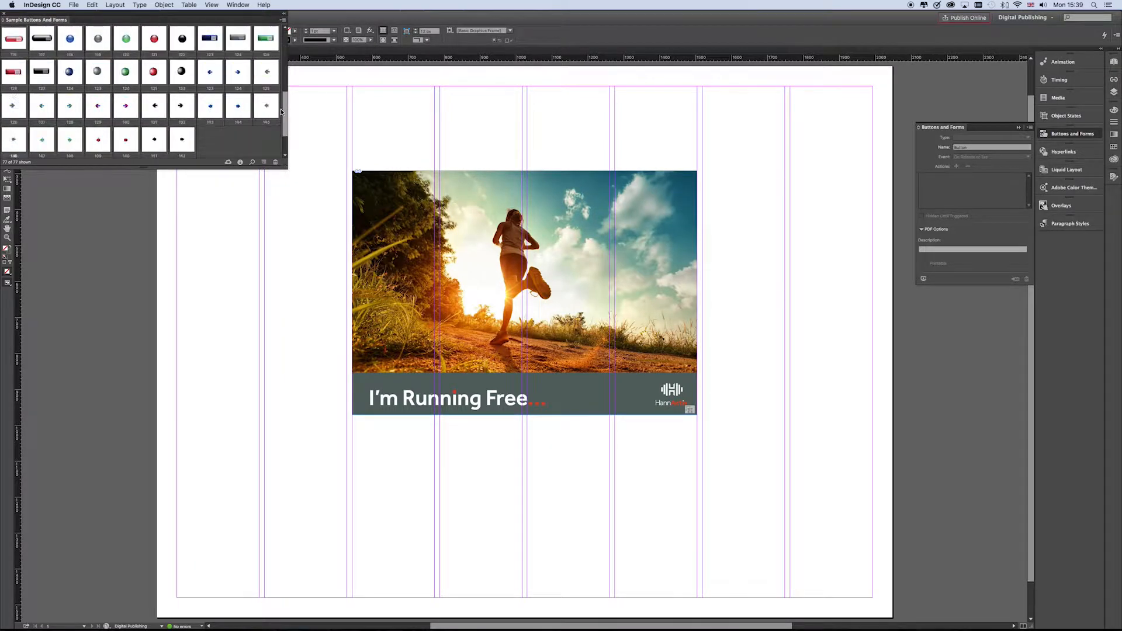
left_click_drag(267, 72, 359, 436)
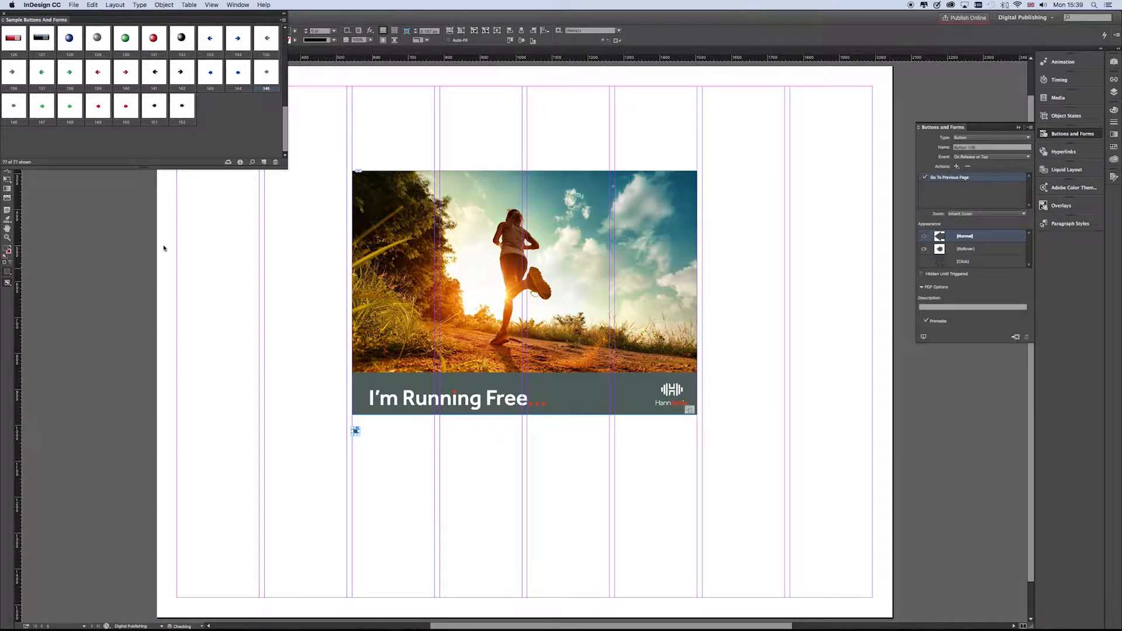
left_click(13, 108)
left_click_drag(20, 111, 693, 433)
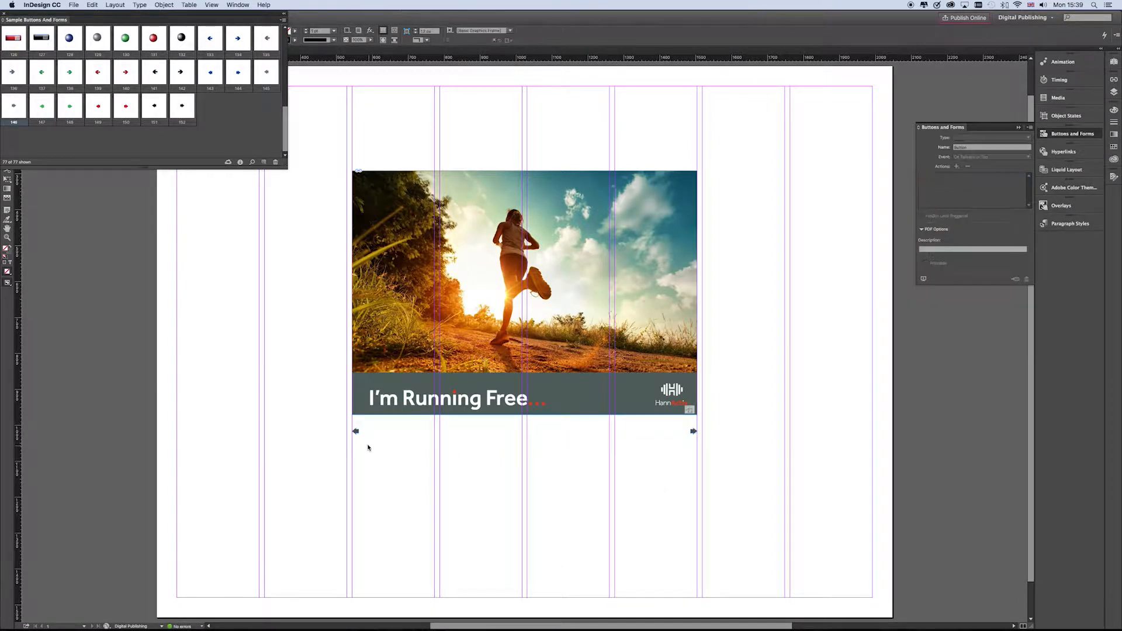
- Replace the left arrow button's page action with Go To Previous State for the Poster States object
left_click(356, 432)
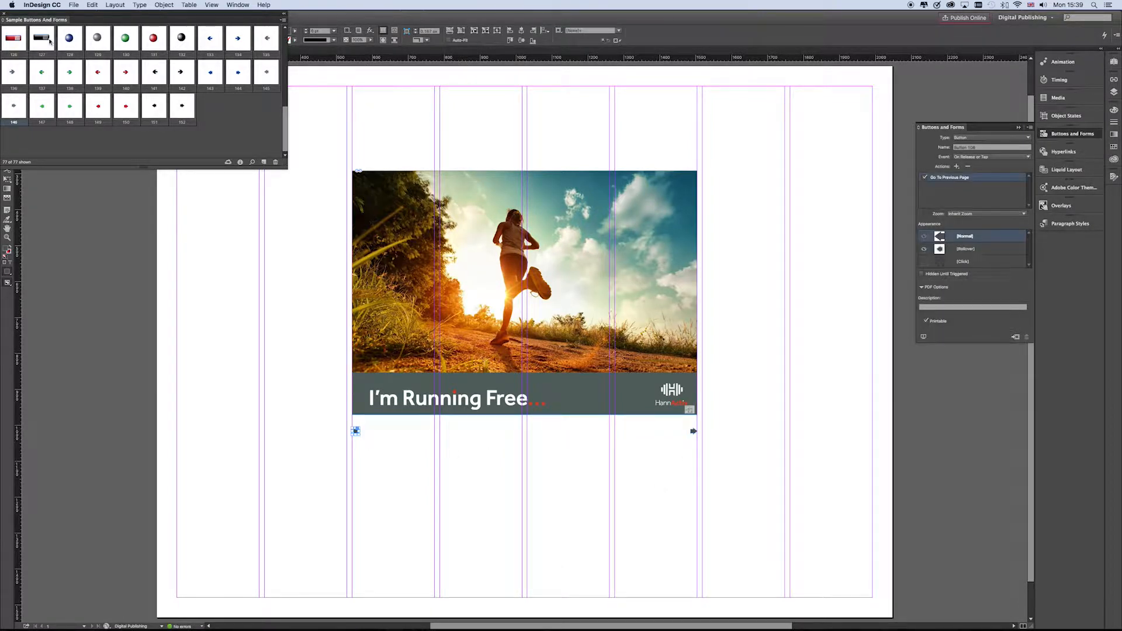
left_click(3, 13)
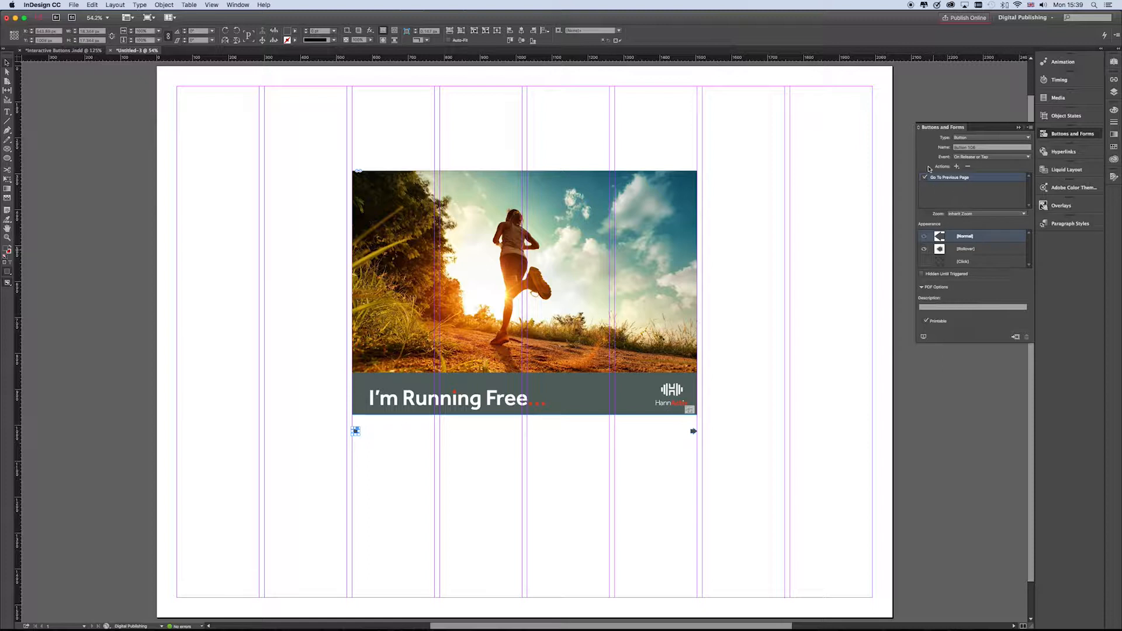
left_click(967, 167)
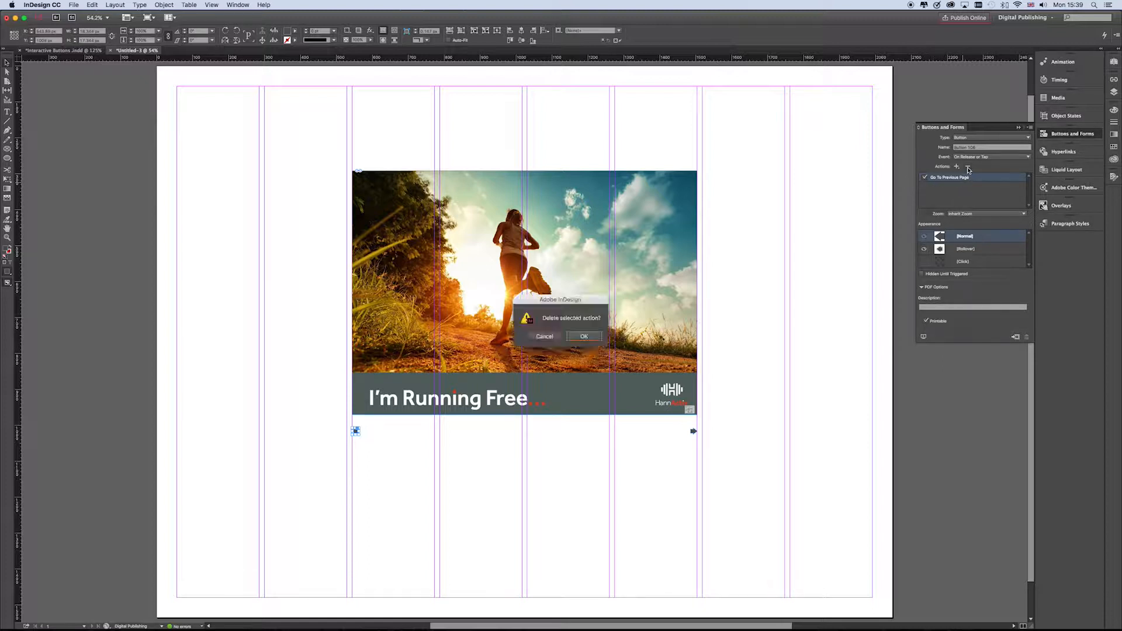
left_click(584, 336)
left_click(957, 167)
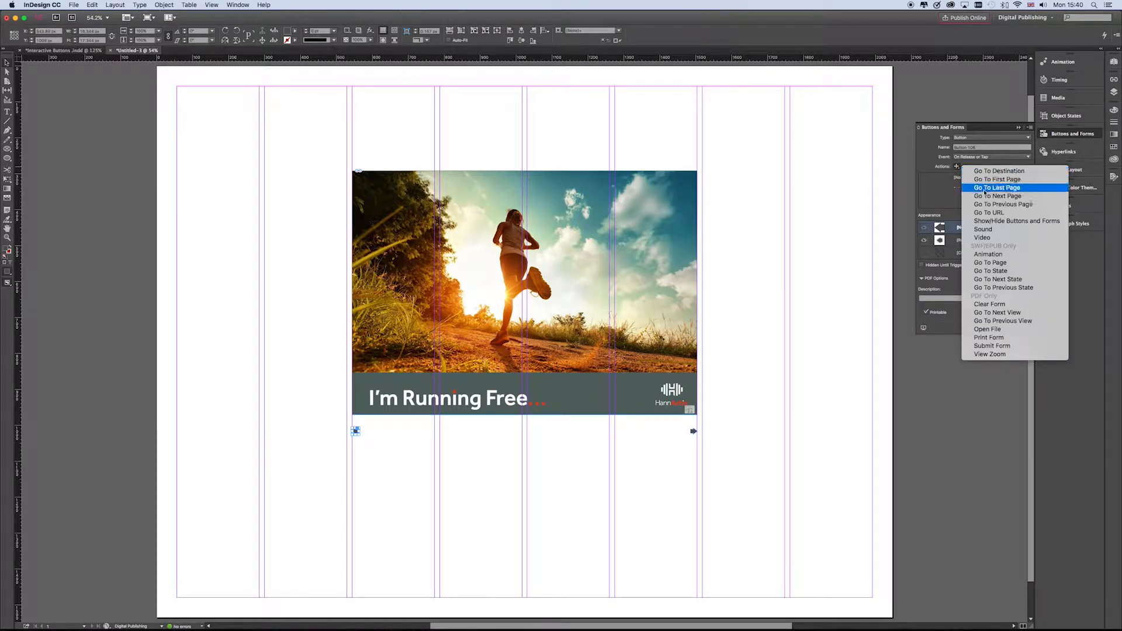
left_click(999, 288)
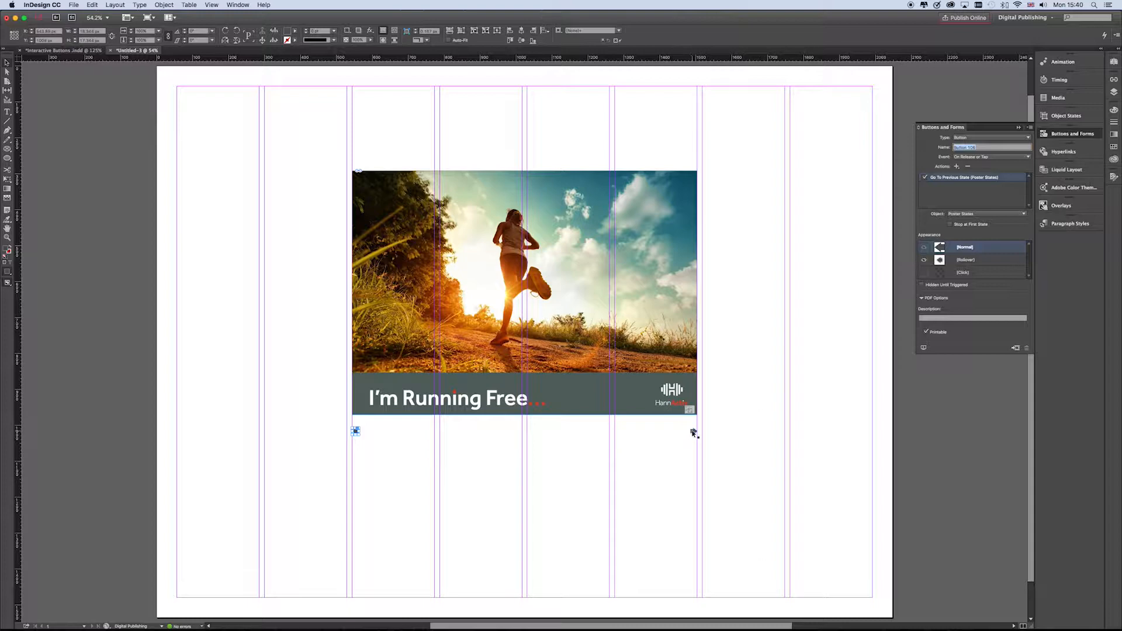
- Replace the right arrow button's page action with Go To Next State for the Poster States object
left_click(693, 433)
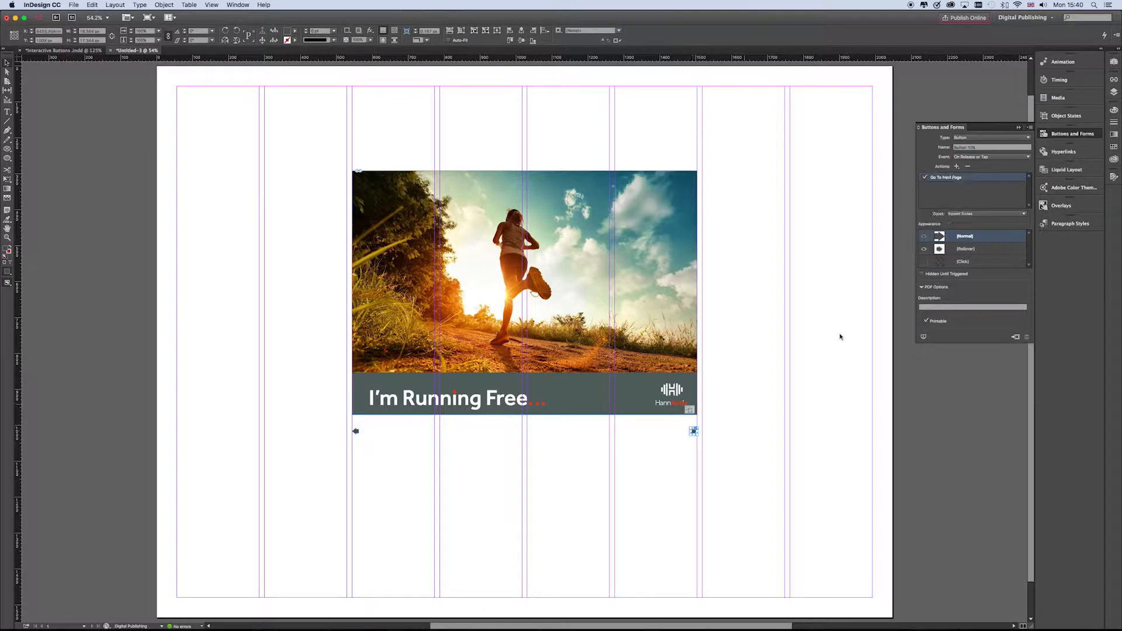
left_click(968, 168)
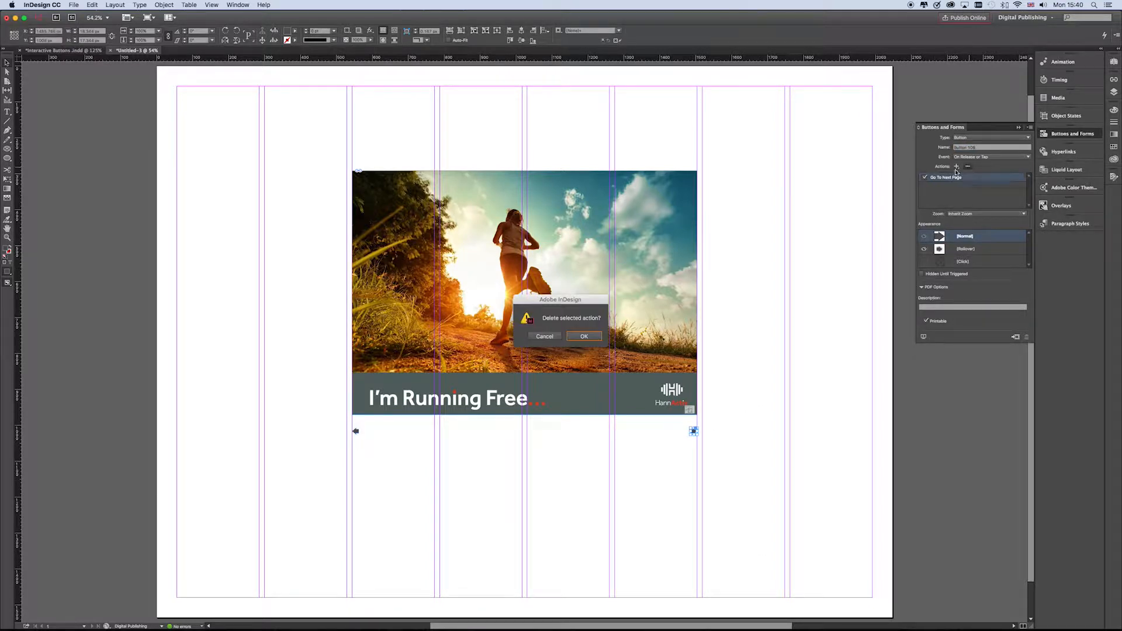
left_click(583, 337)
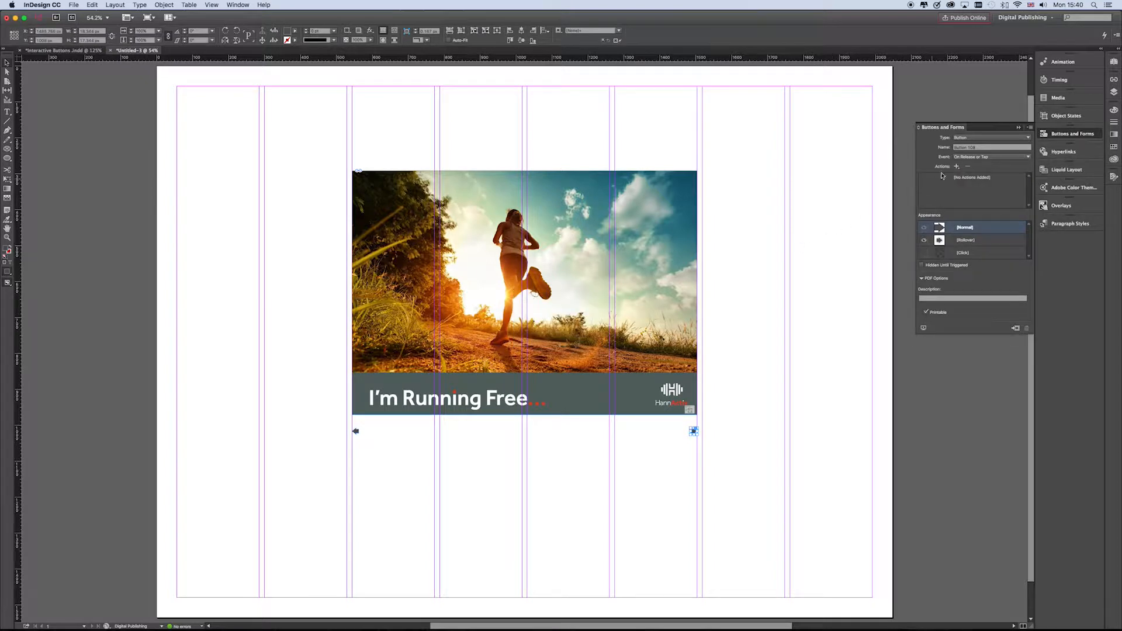
left_click(957, 167)
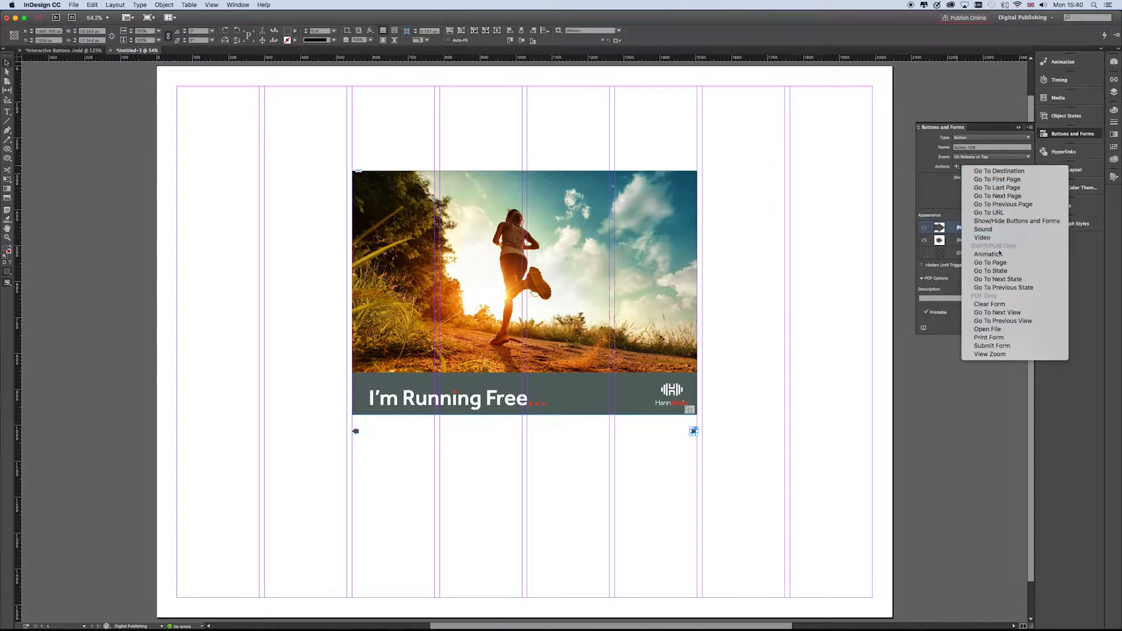
left_click(1000, 279)
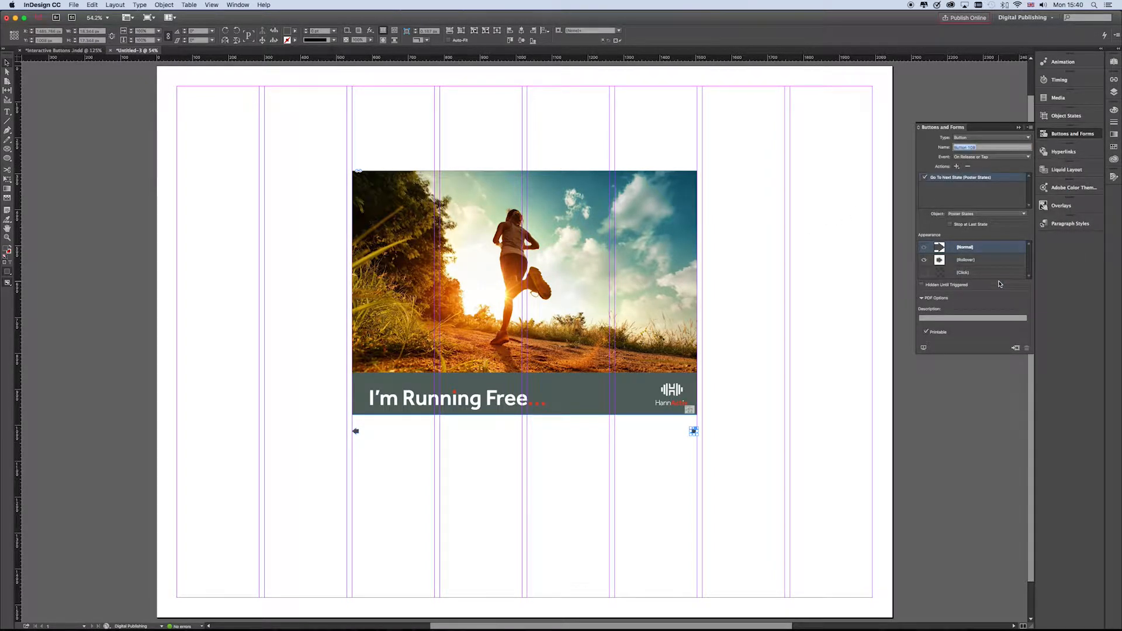
left_click(815, 341)
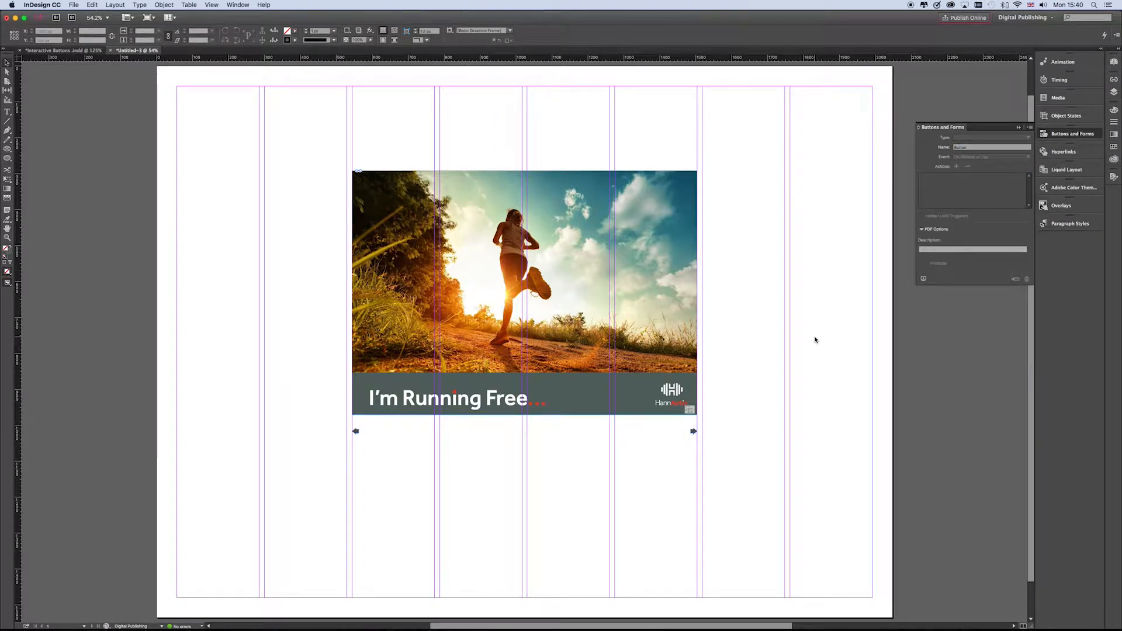
- Preview the spread's EPUB interactivity and cycle through the poster states with the right arrow button
left_click(924, 280)
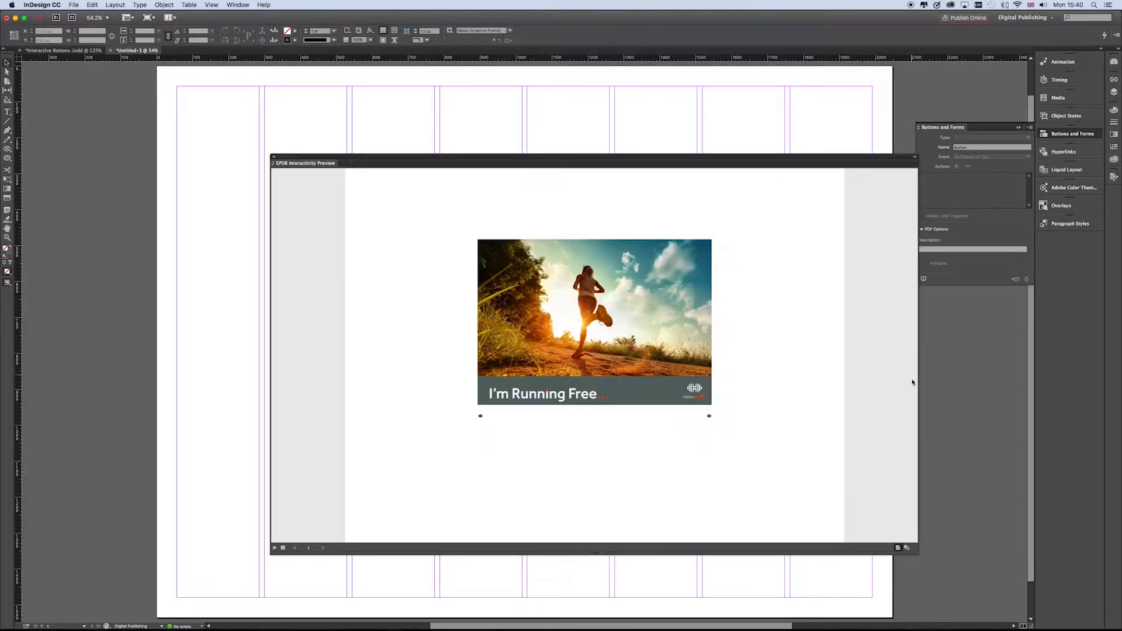
left_click(709, 419)
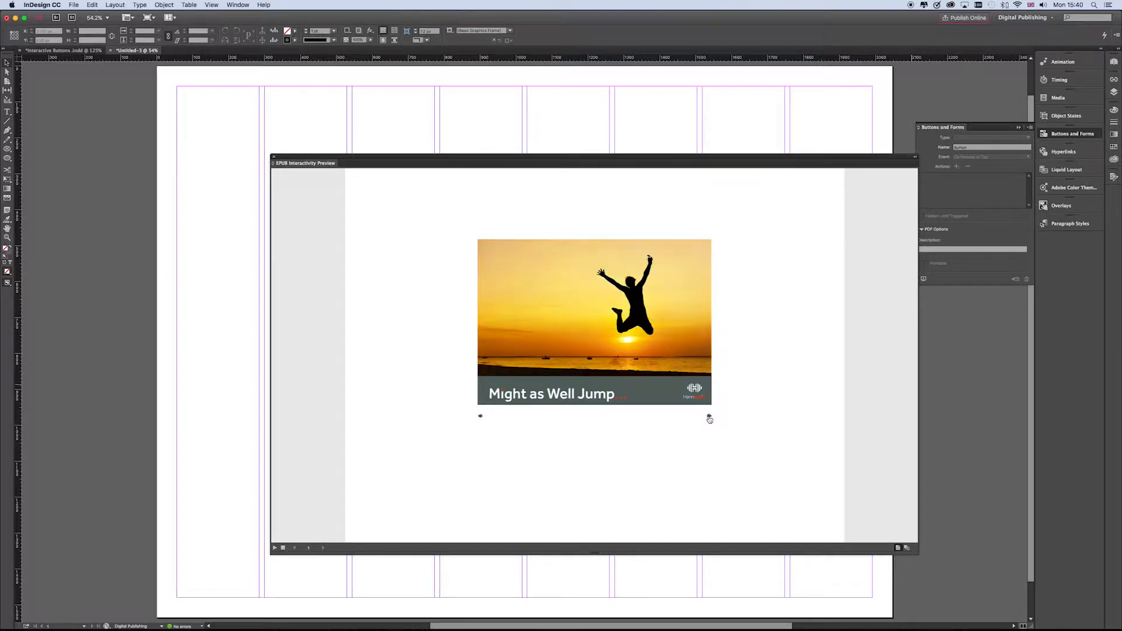
left_click(709, 419)
left_click(710, 419)
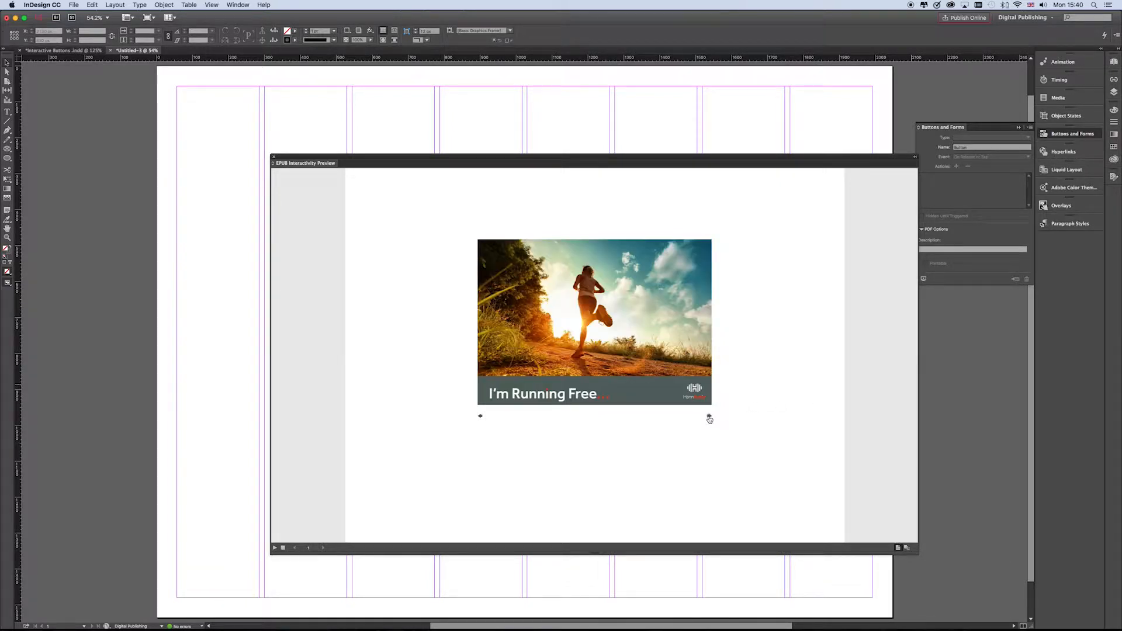
left_click(709, 419)
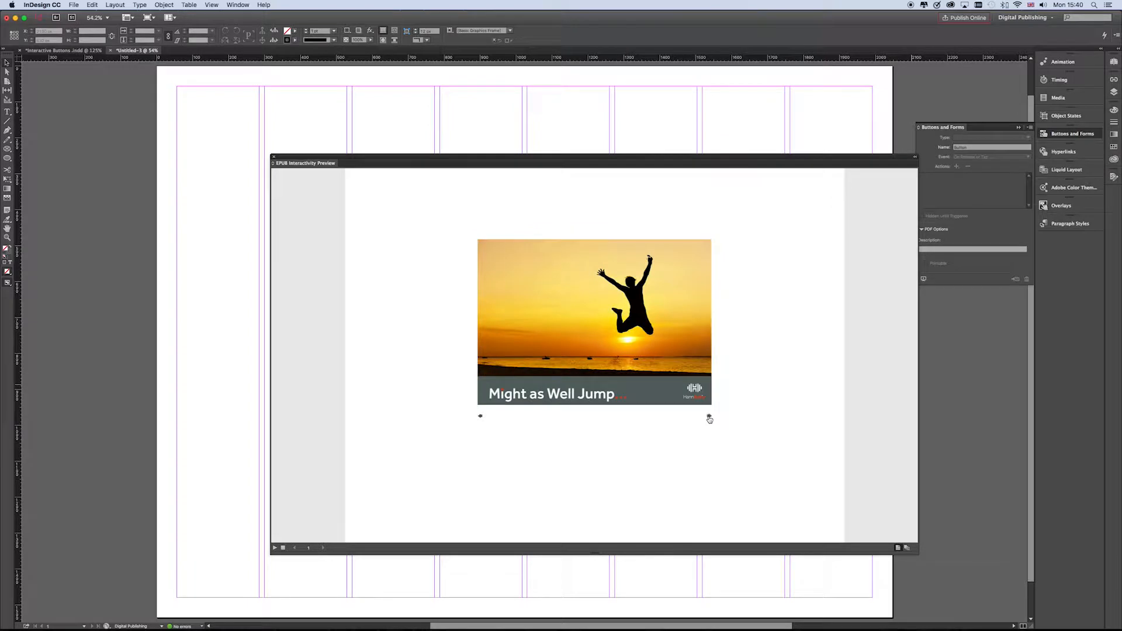
- Cycle back through the poster states with the left arrow button in the preview and close it
left_click(481, 417)
left_click(480, 417)
left_click(481, 417)
left_click(274, 159)
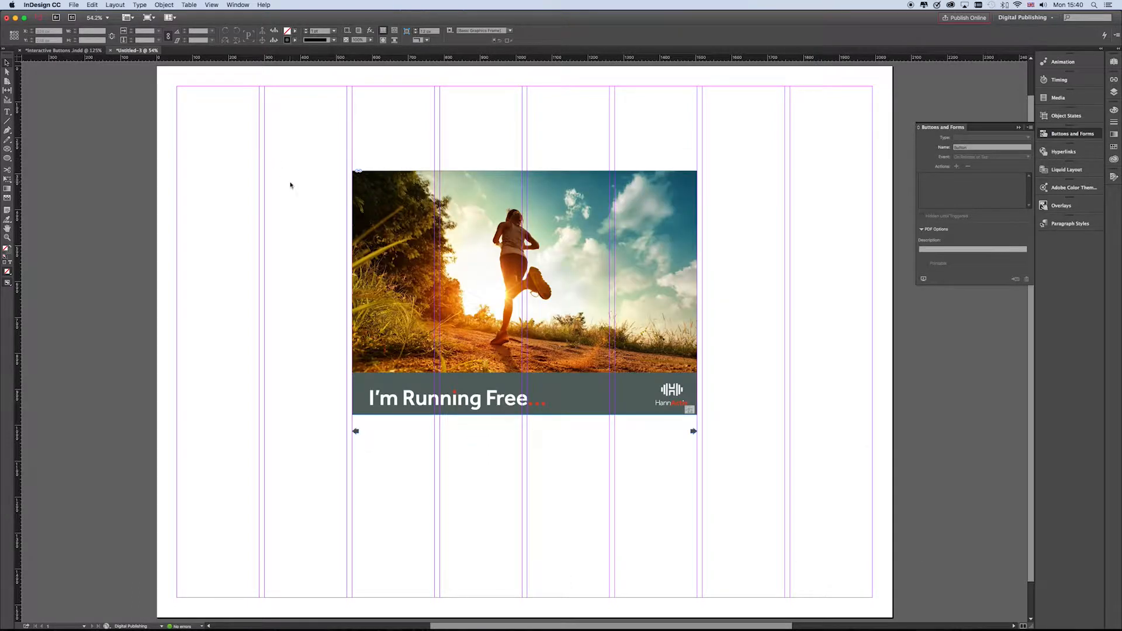
- Enable Stop at First State for the left arrow button's Go To Previous State action on the Poster States object
left_click(356, 432)
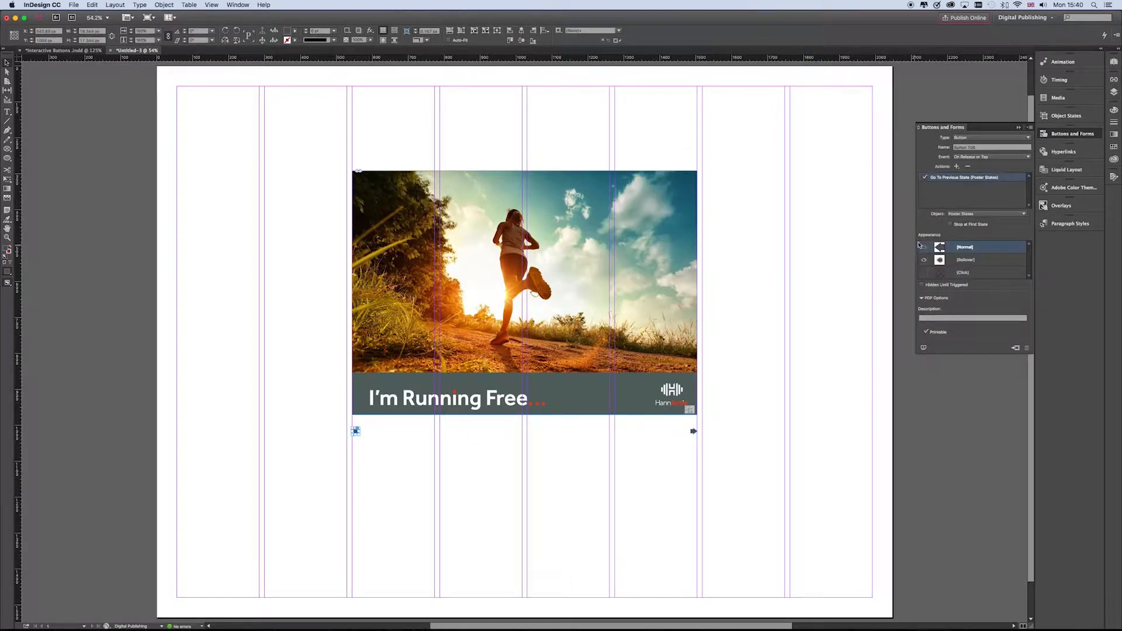
left_click(950, 225)
left_click(694, 432)
left_click(749, 395)
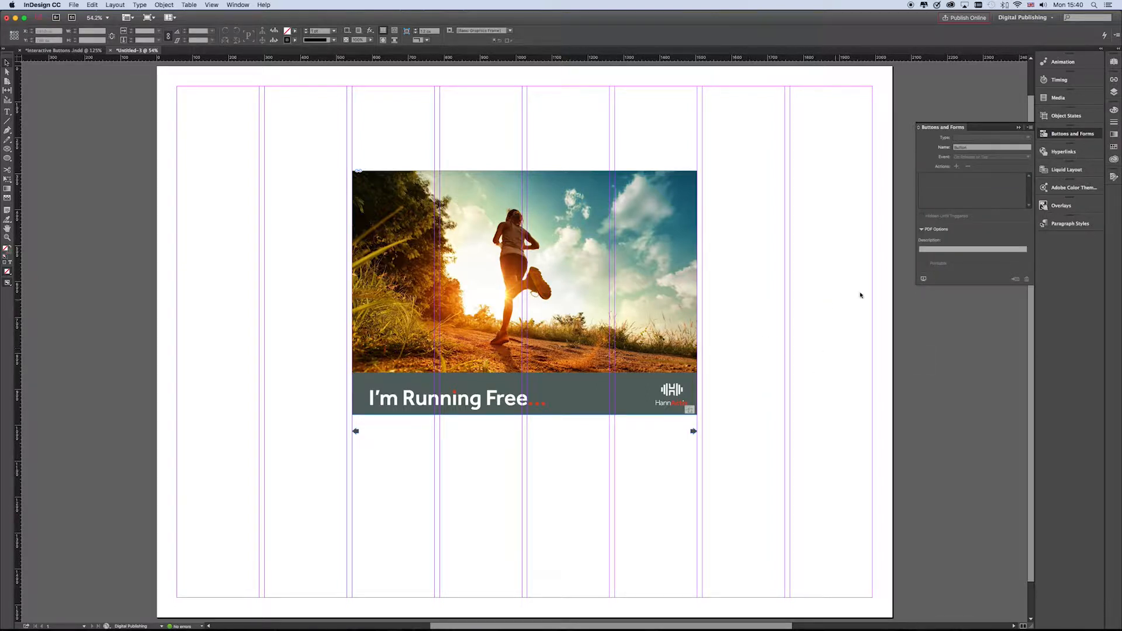
- Preview the slideshow again, stepping forward to the cycling poster and back to the running poster with the arrow buttons
left_click(923, 279)
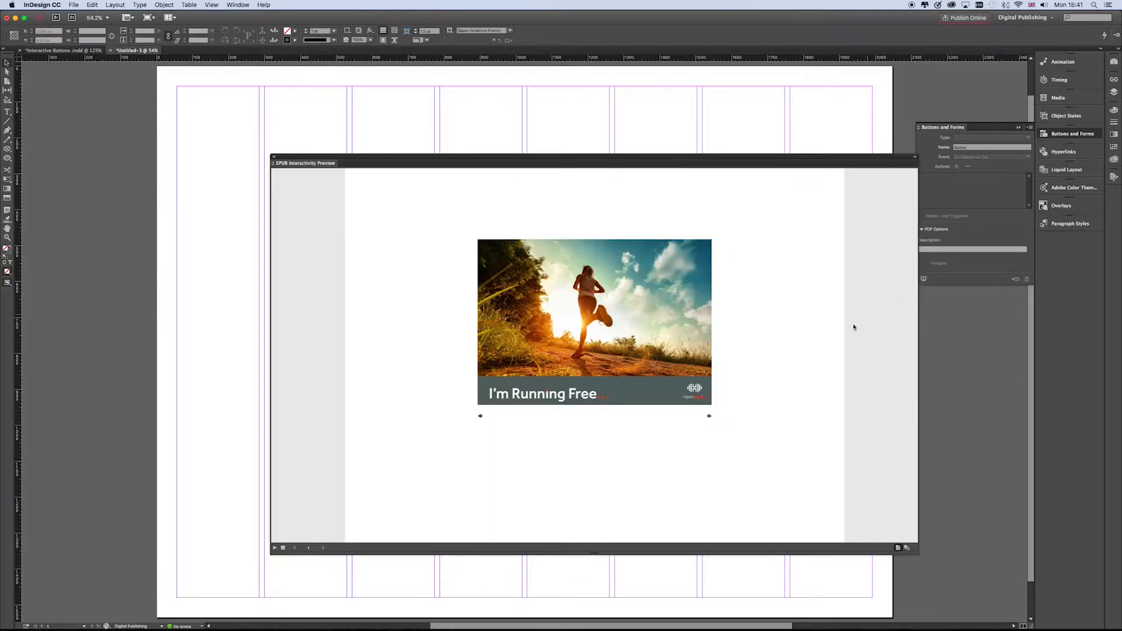
left_click(710, 418)
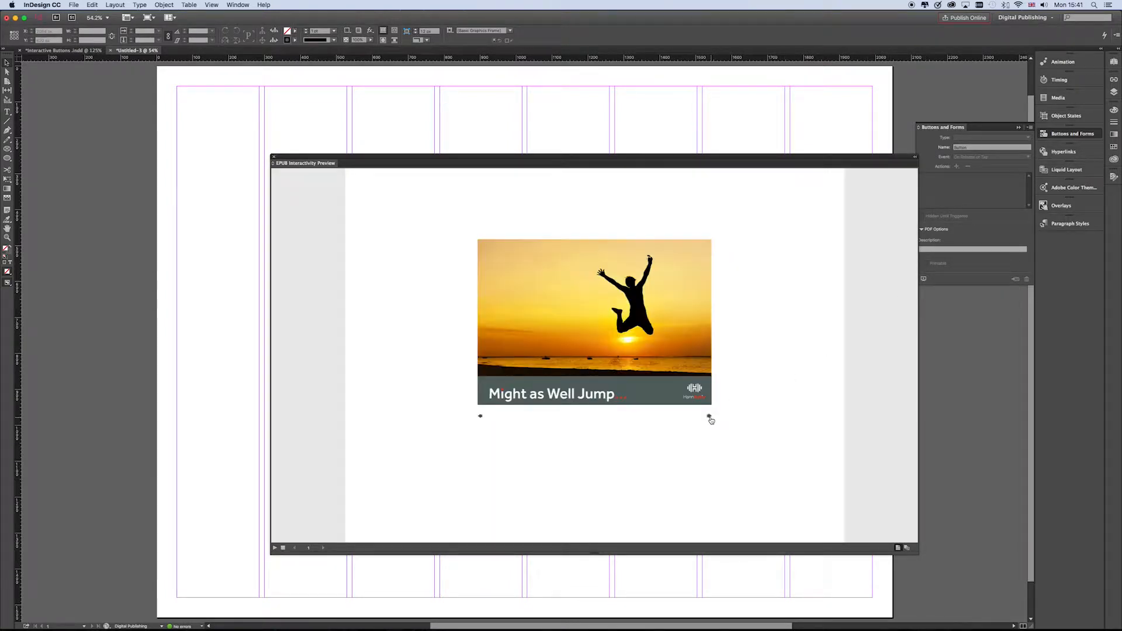
left_click(710, 419)
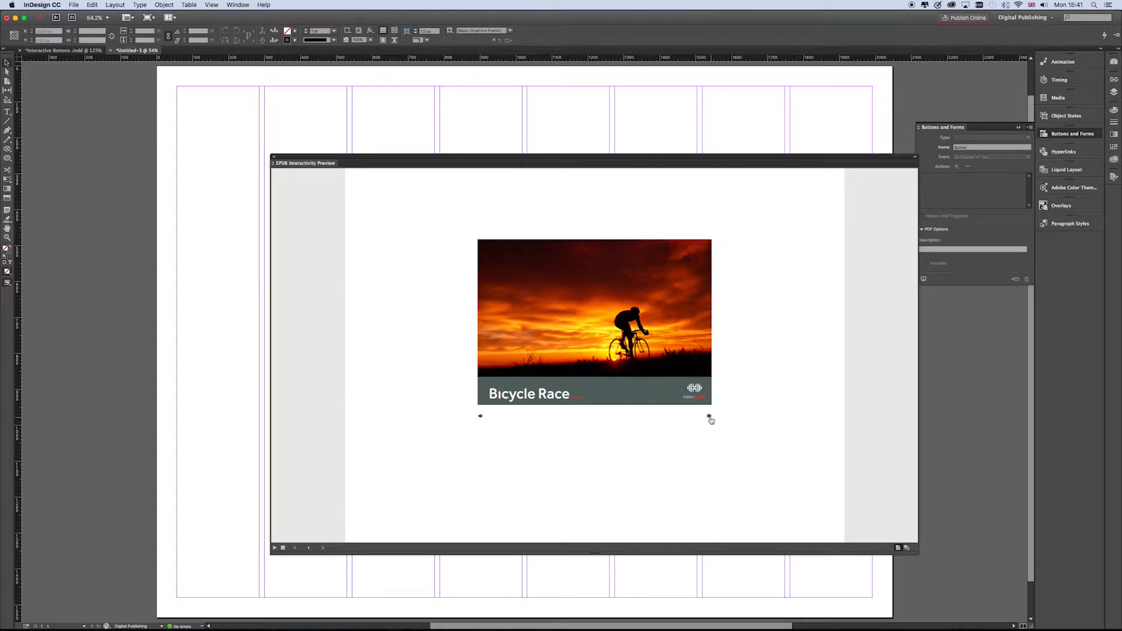
left_click(481, 416)
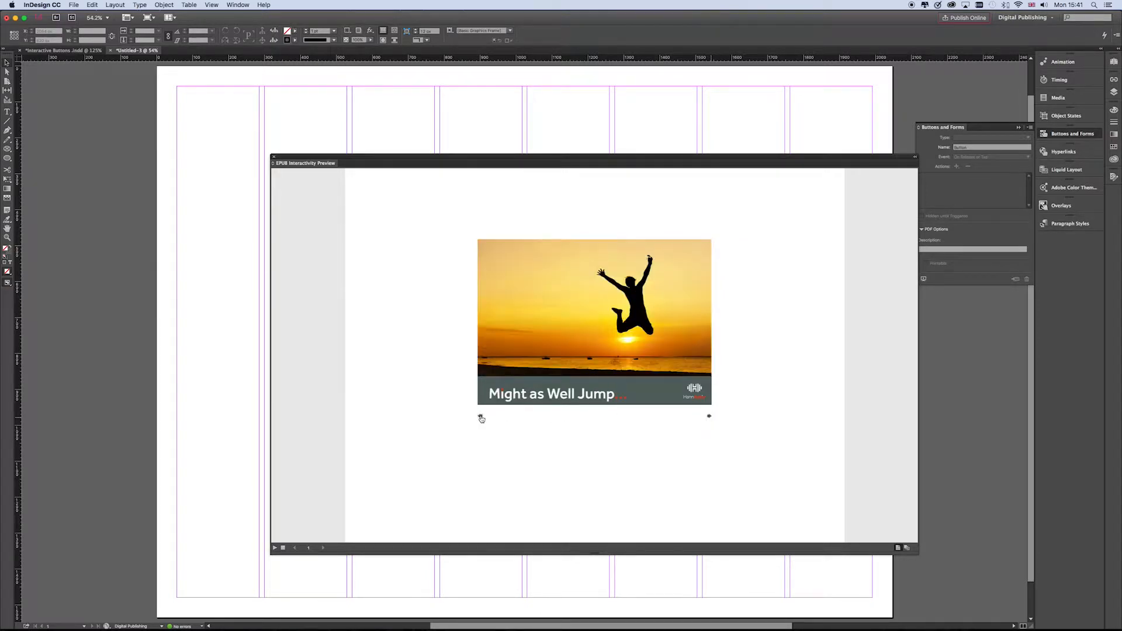
left_click(480, 417)
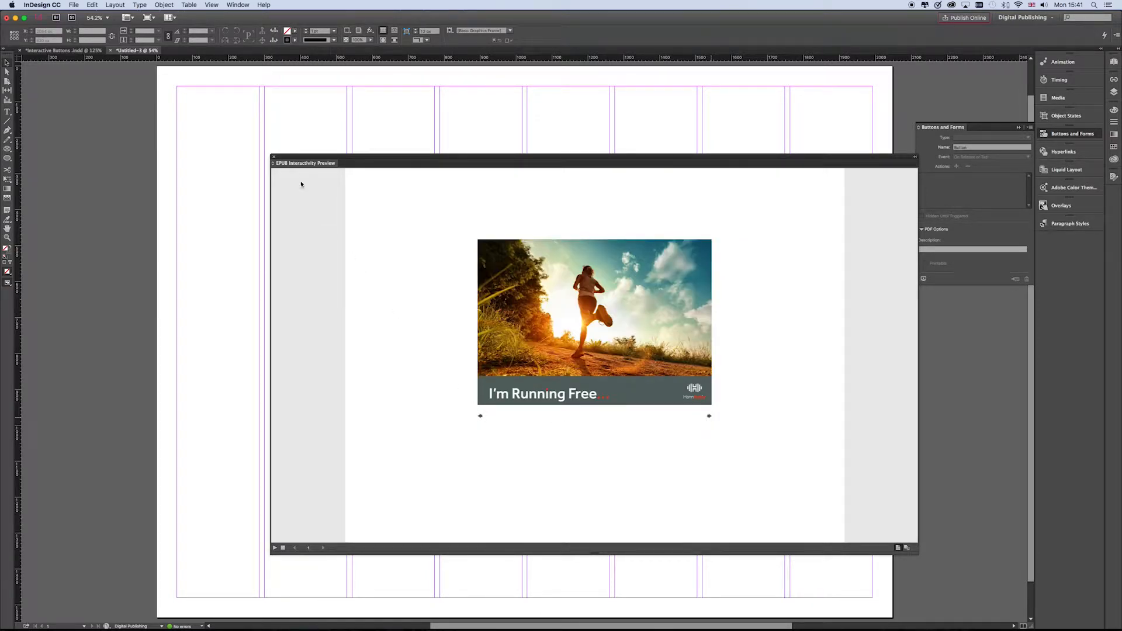
left_click(274, 159)
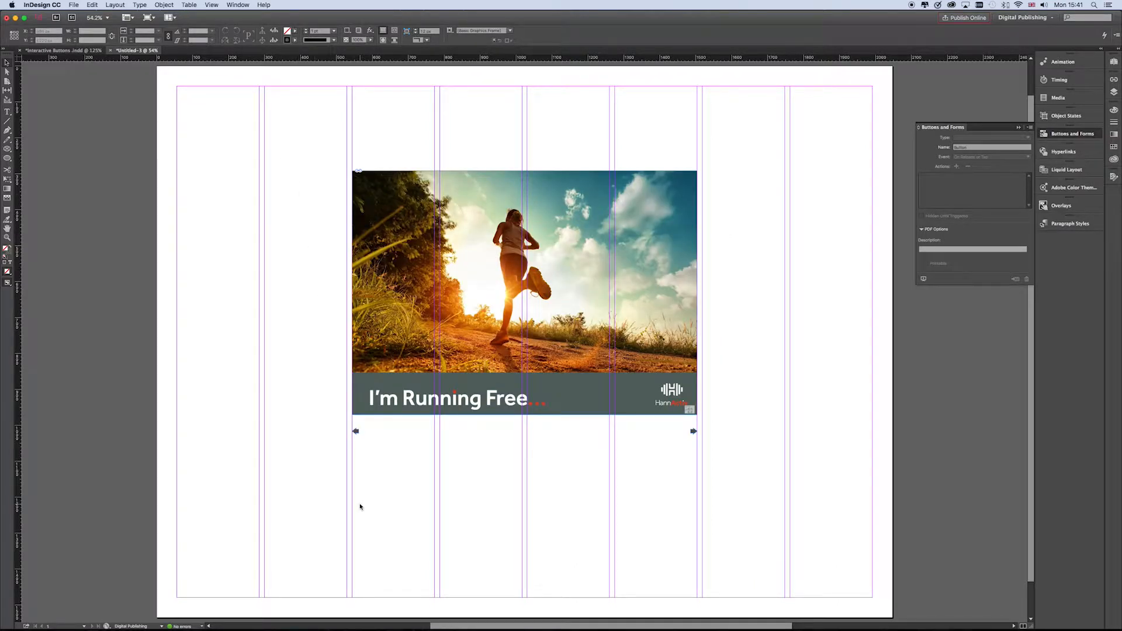
- Move the poster slideshow together with both arrow buttons to the upper-left corner of the page margins
left_click_drag(304, 151, 757, 494)
left_click_drag(664, 339, 494, 270)
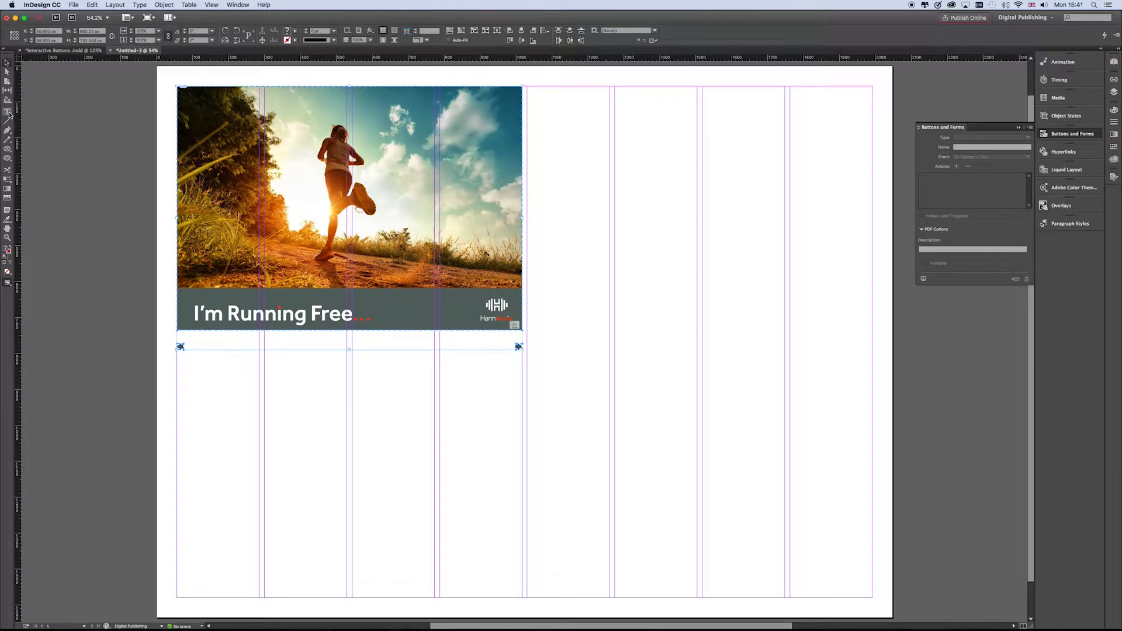
- Place 06.HH CyclingPoster.ai, 06.HH JumpingPoster.ai and 06.HH RunningPoster.ai stacked on each other across the four columns beside the slideshow
left_click(72, 5)
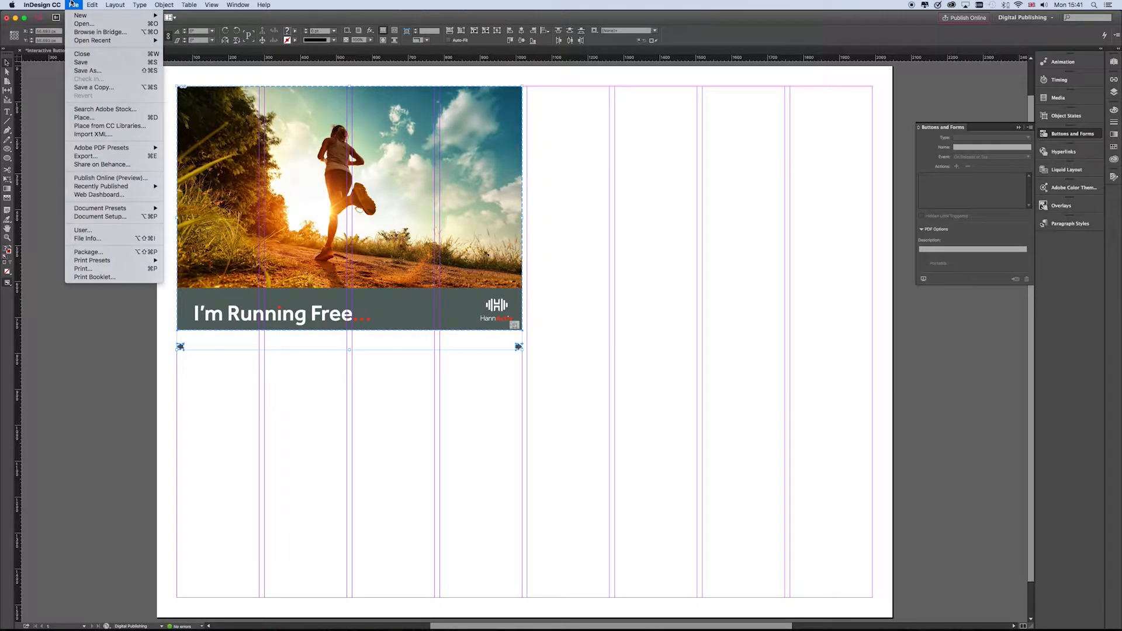
left_click(85, 118)
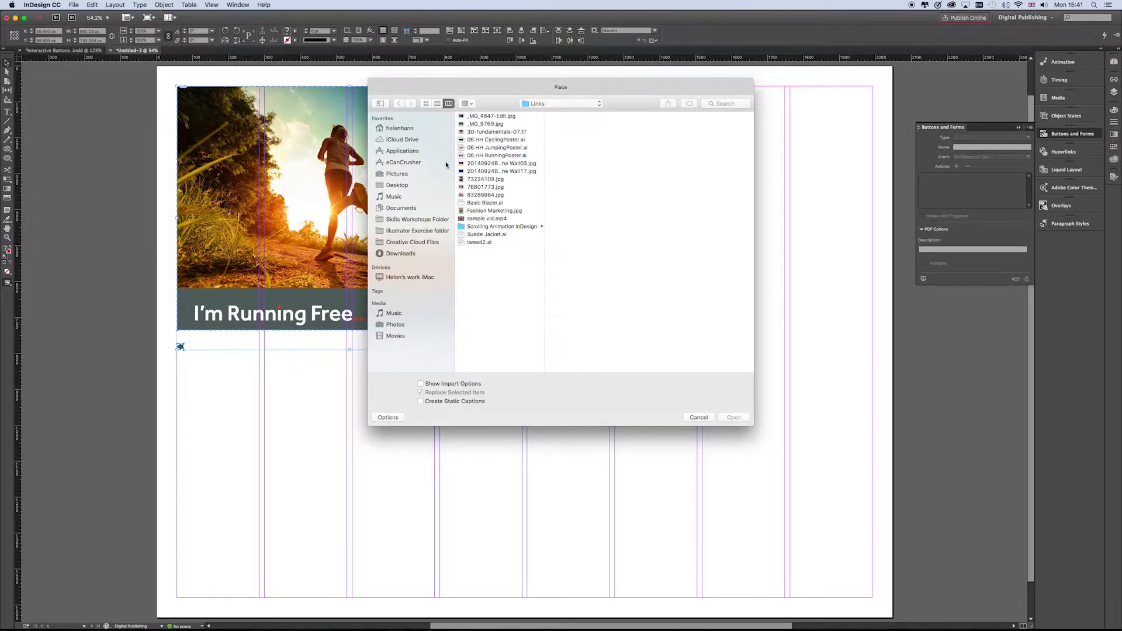
left_click(499, 140)
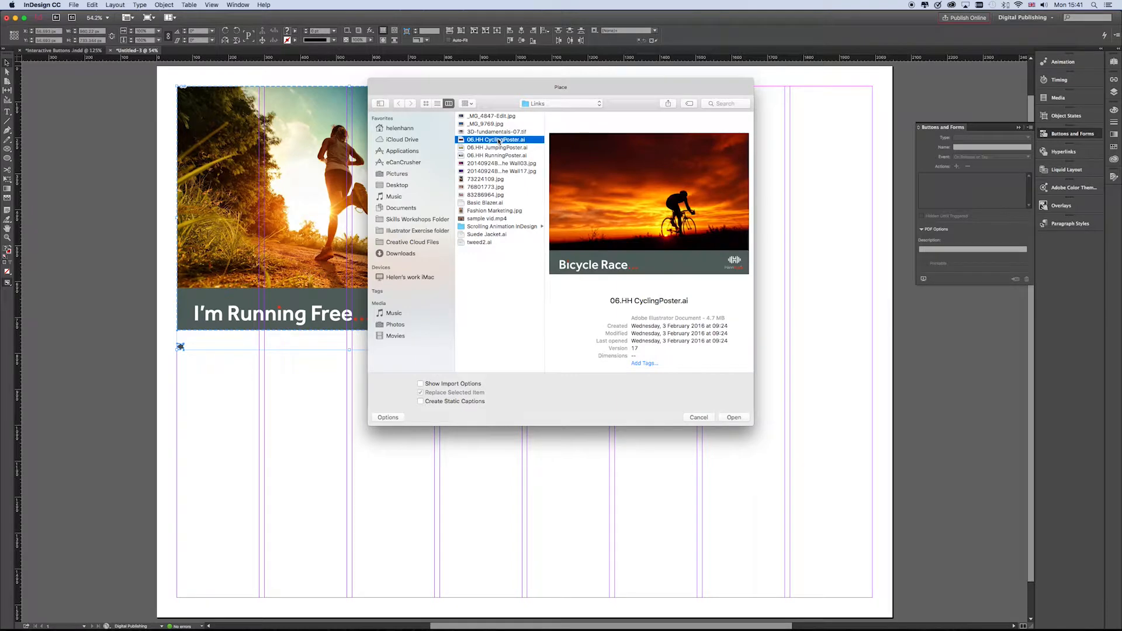
left_click(498, 148, "shift")
left_click(497, 156, "shift")
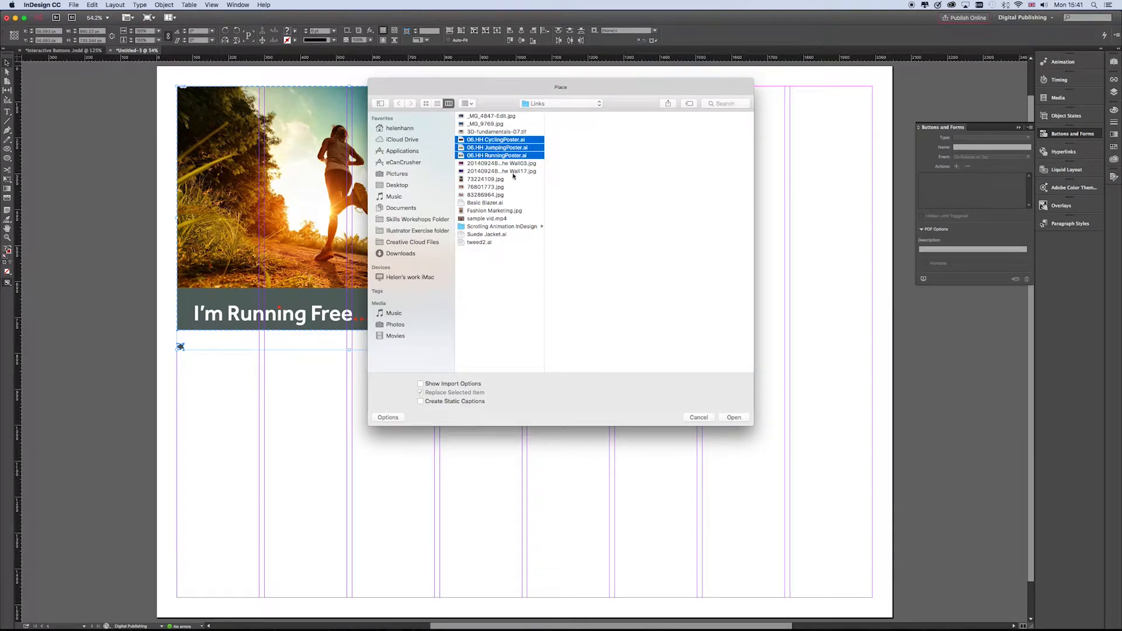
left_click(735, 417)
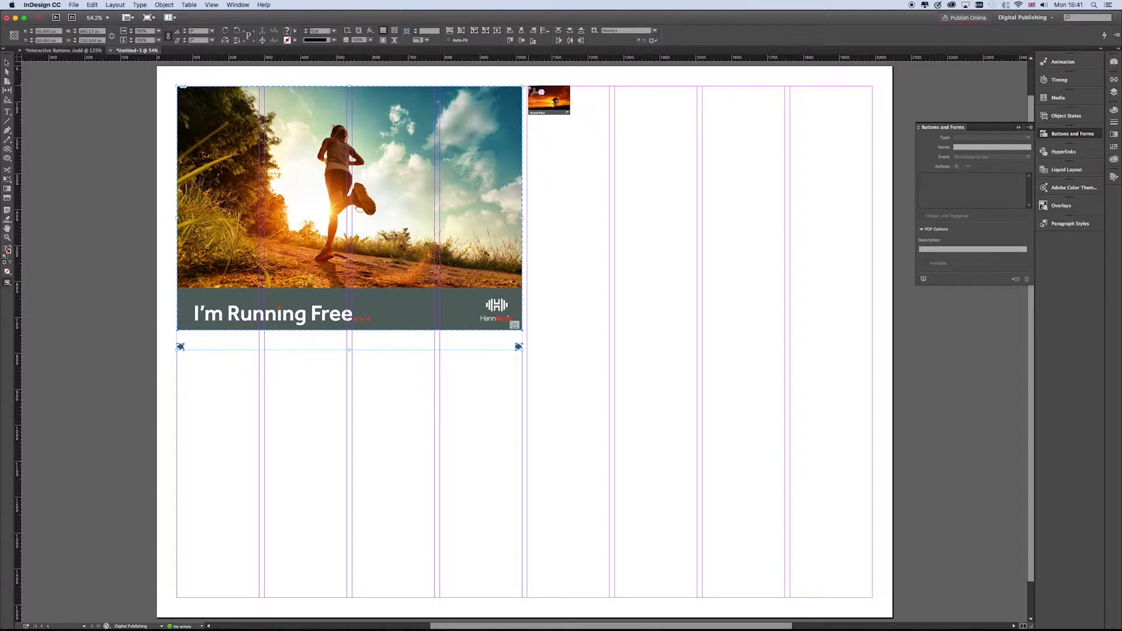
left_click_drag(529, 89, 530, 90)
mouse_move(689, 222)
left_mouse_down()
mouse_move(788, 305)
mouse_move(874, 353)
left_mouse_up()
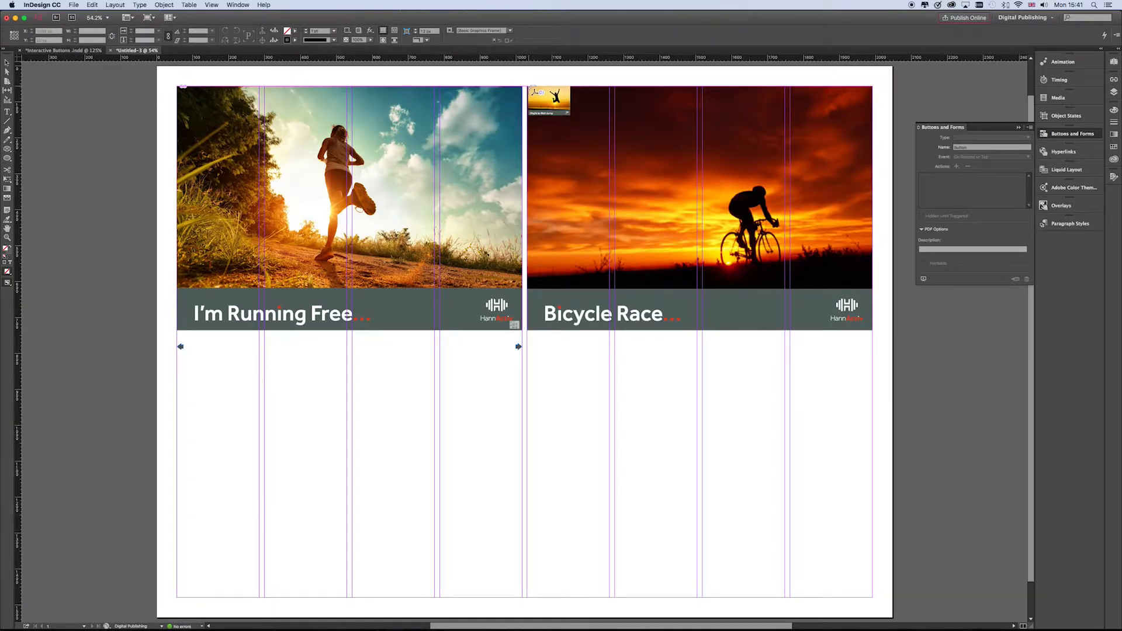
left_click_drag(529, 87, 873, 310)
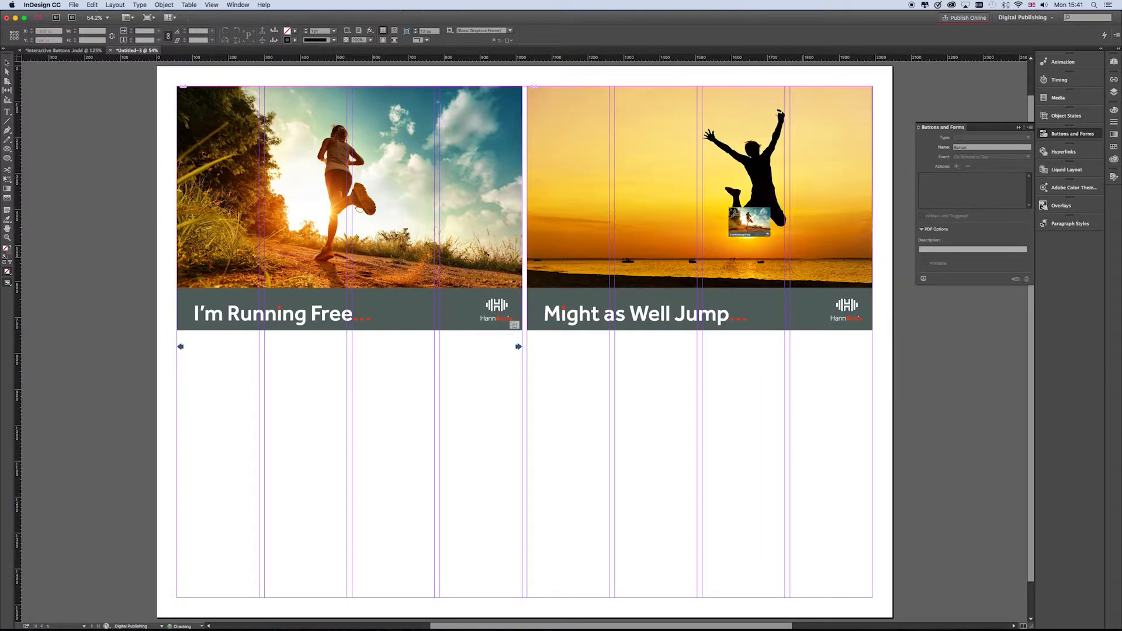
left_click_drag(530, 87, 874, 320)
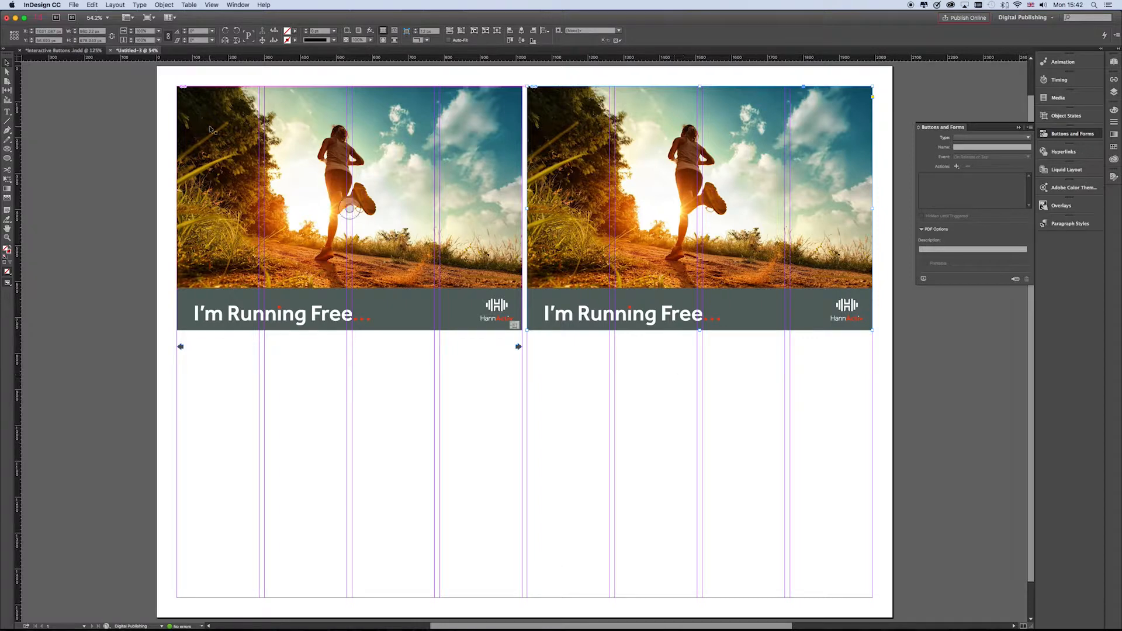
- Convert the three stacked posters beside the slideshow into a multi-state object
left_click_drag(642, 76, 886, 248)
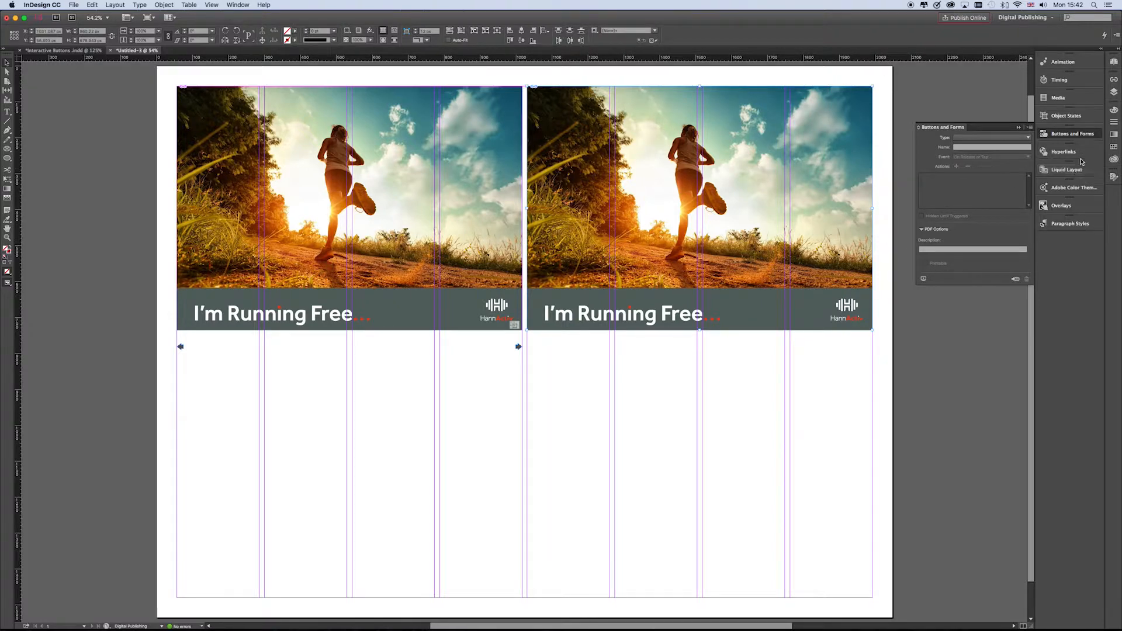
left_click(1079, 115)
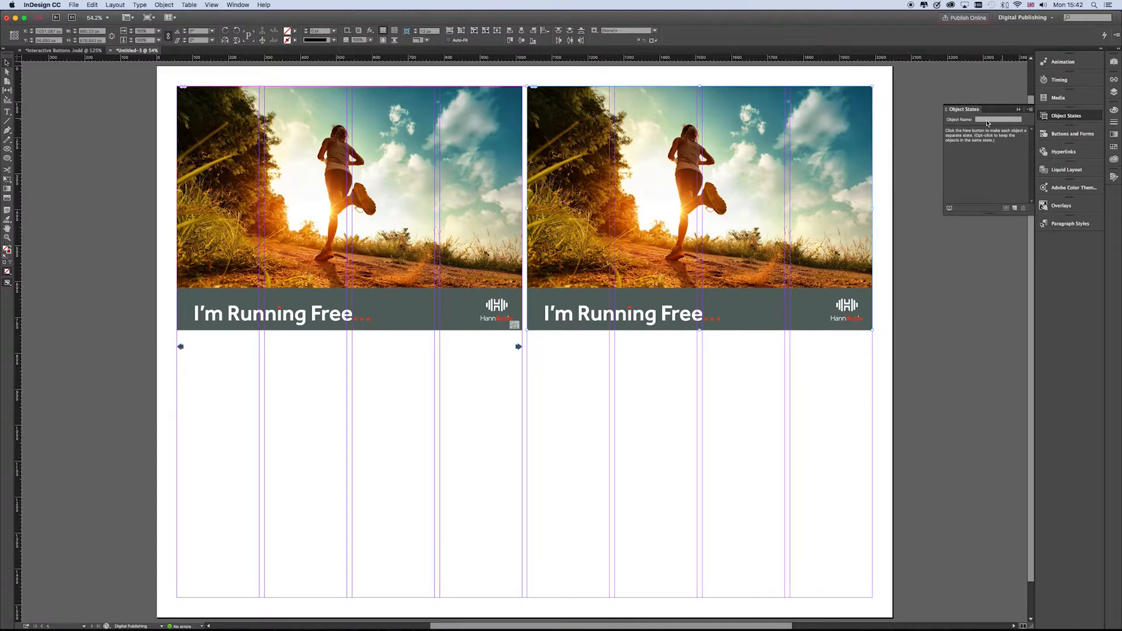
left_click(1030, 110)
left_click(993, 118)
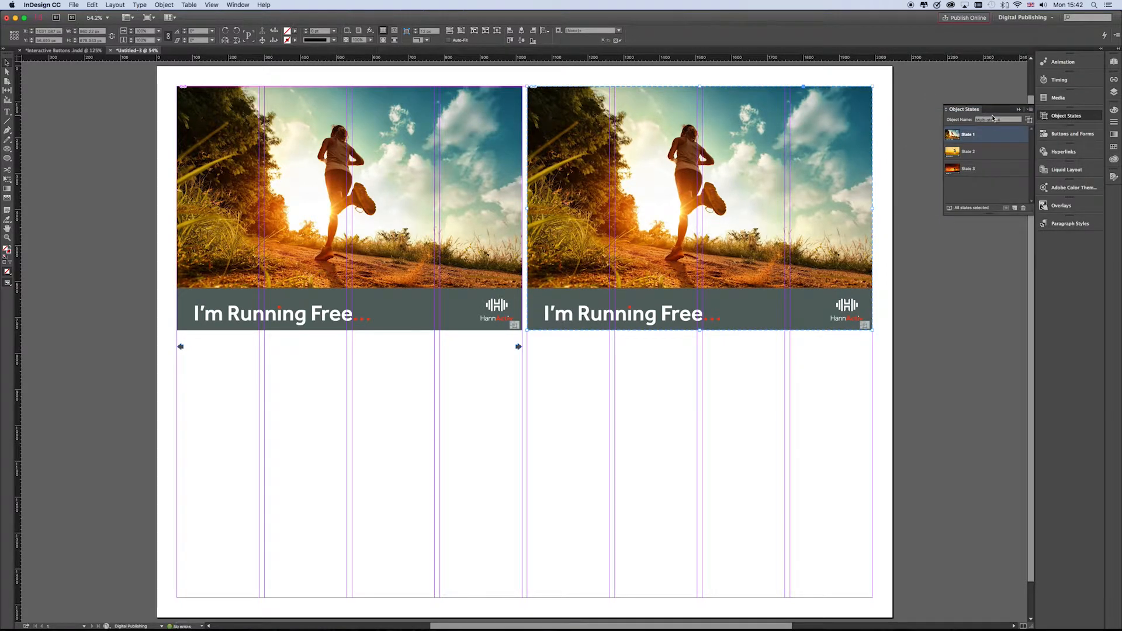
left_click_drag(1009, 120, 952, 121)
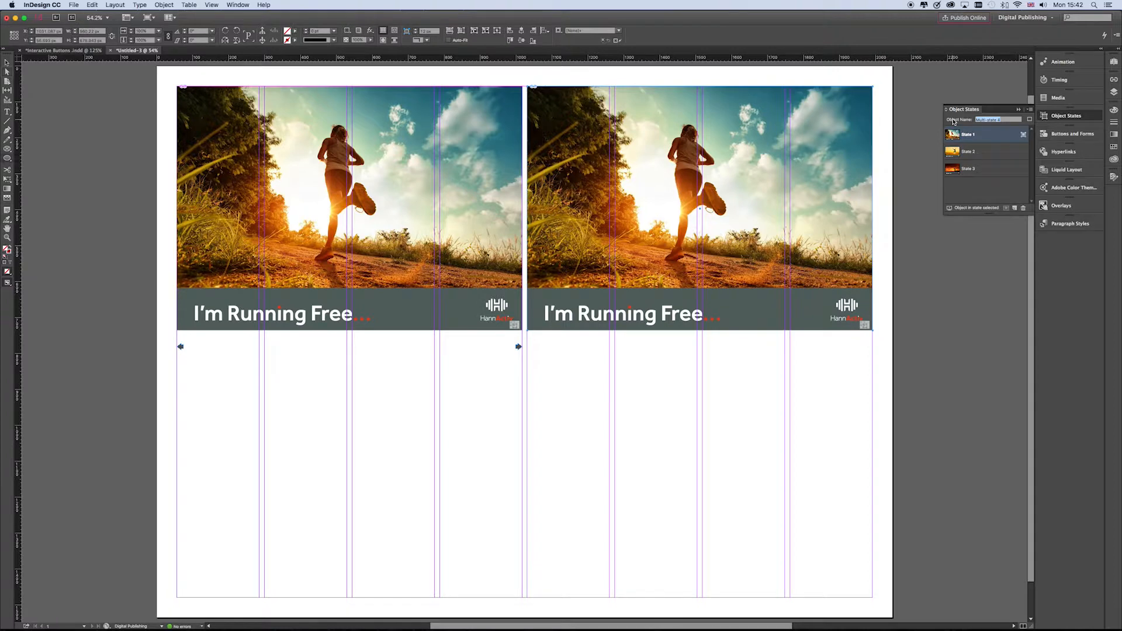
key("BackSpace")
key("BackSpace")
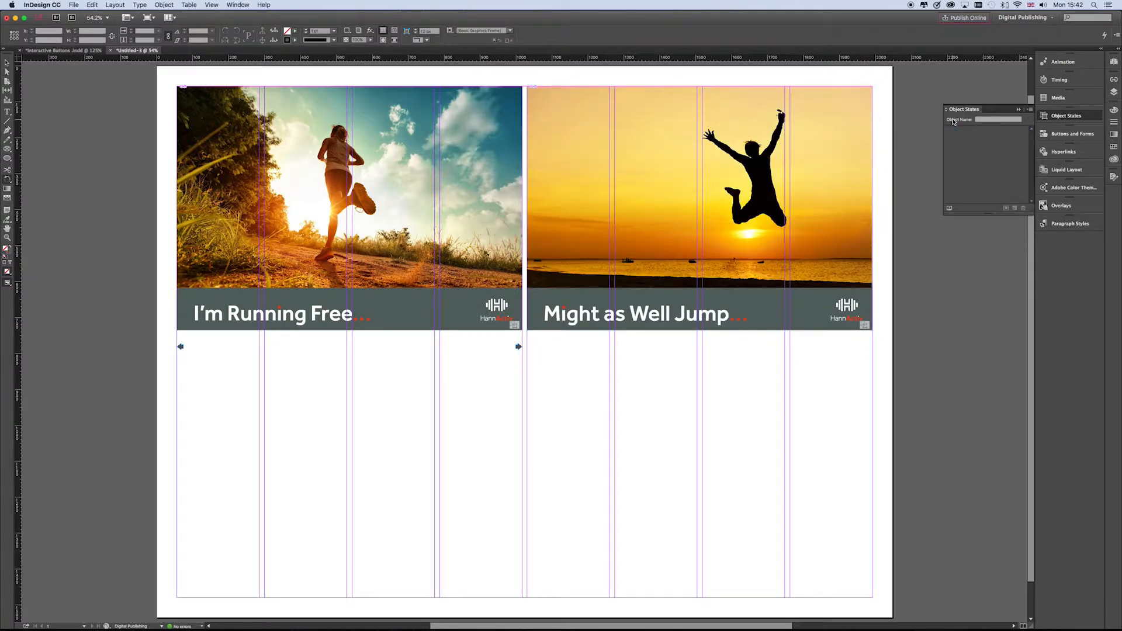
key("super+z")
- Rename the new multi-state object as Gallery States
left_click_drag(1008, 122, 939, 120)
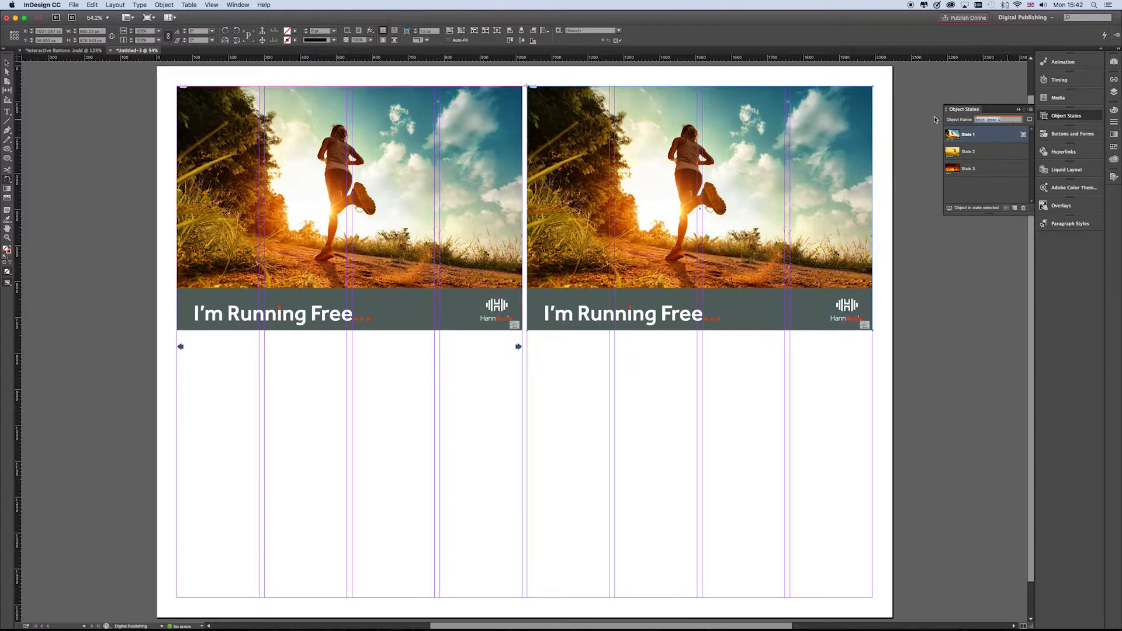
type("a")
- Place the cycling, jumping and running poster files as one-column-wide thumbnails in a row beneath the second poster, filling its last three columns
left_click(70, 2)
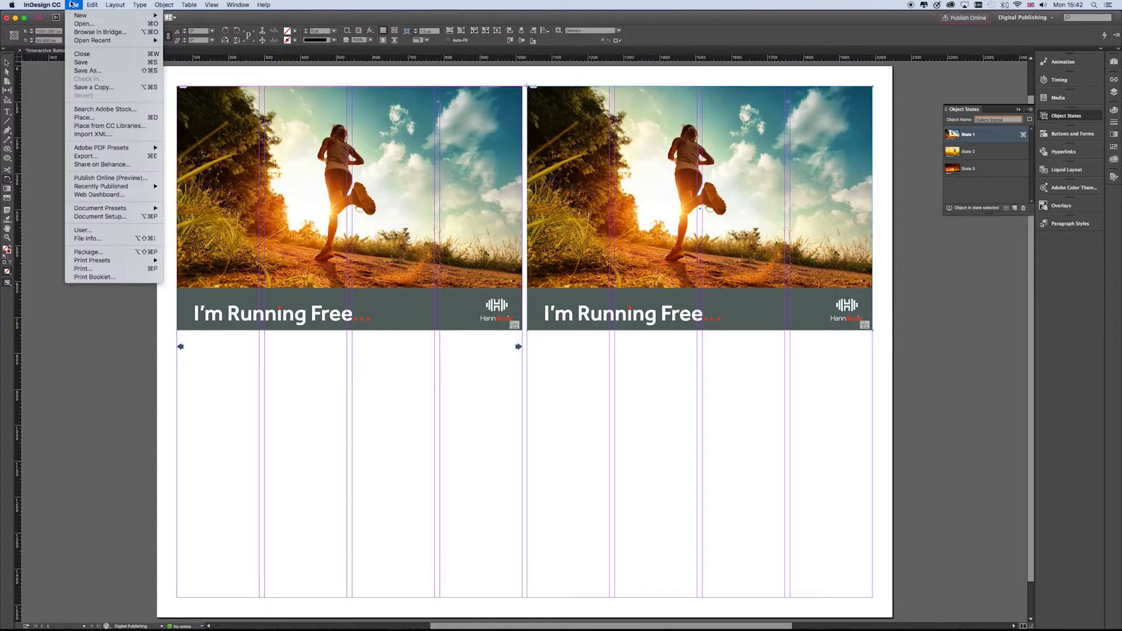
left_click(86, 117)
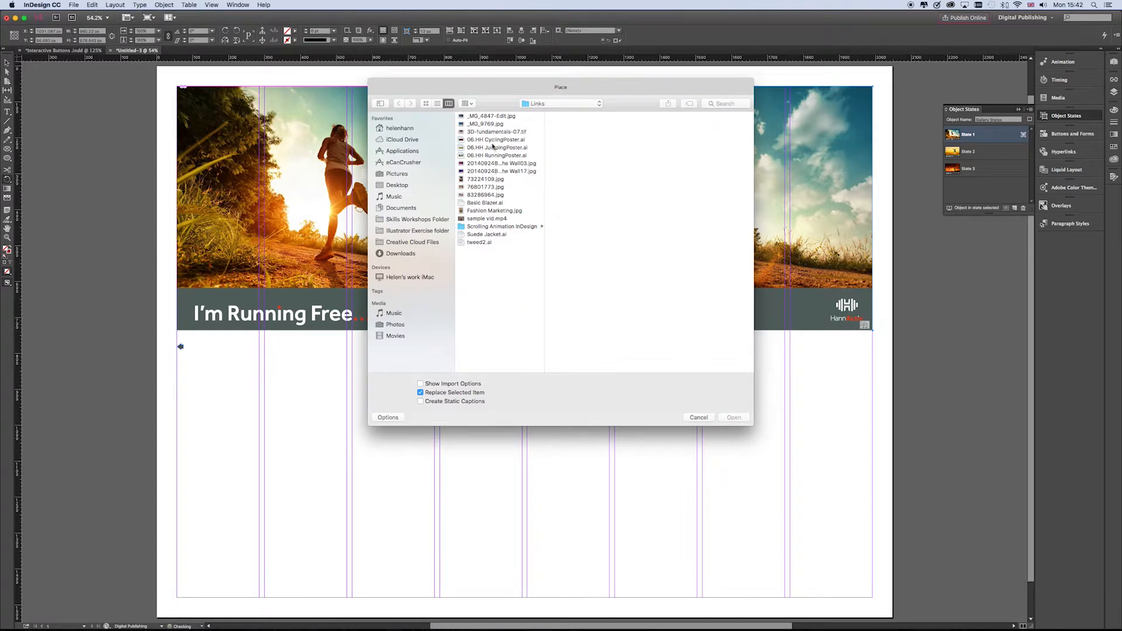
left_click(494, 140)
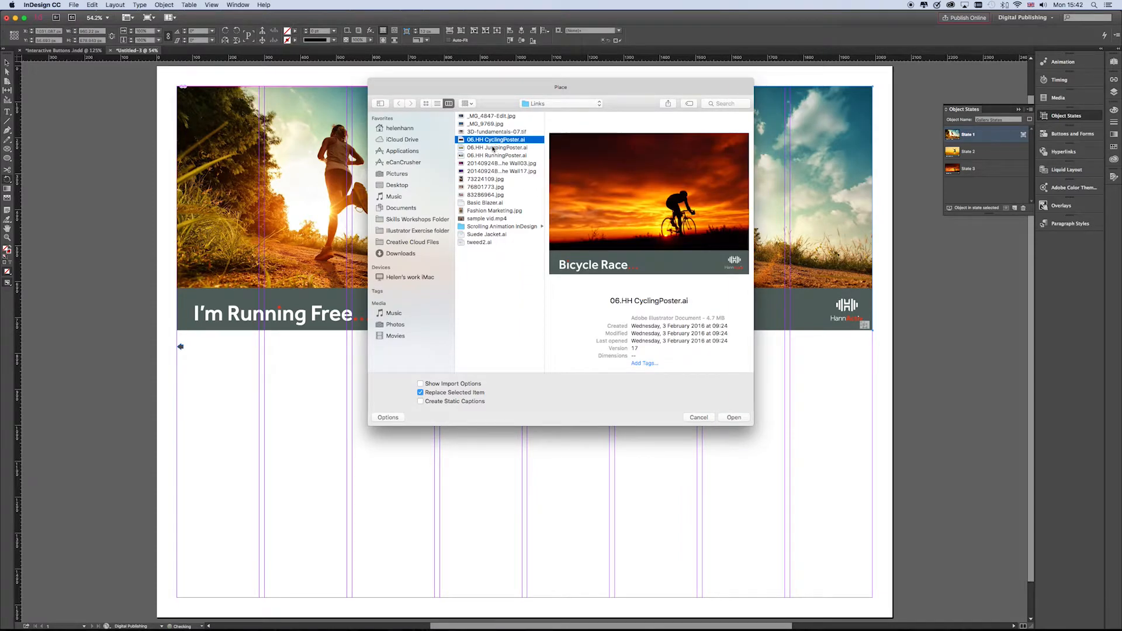
left_click(493, 148, "shift")
left_click(494, 156, "shift")
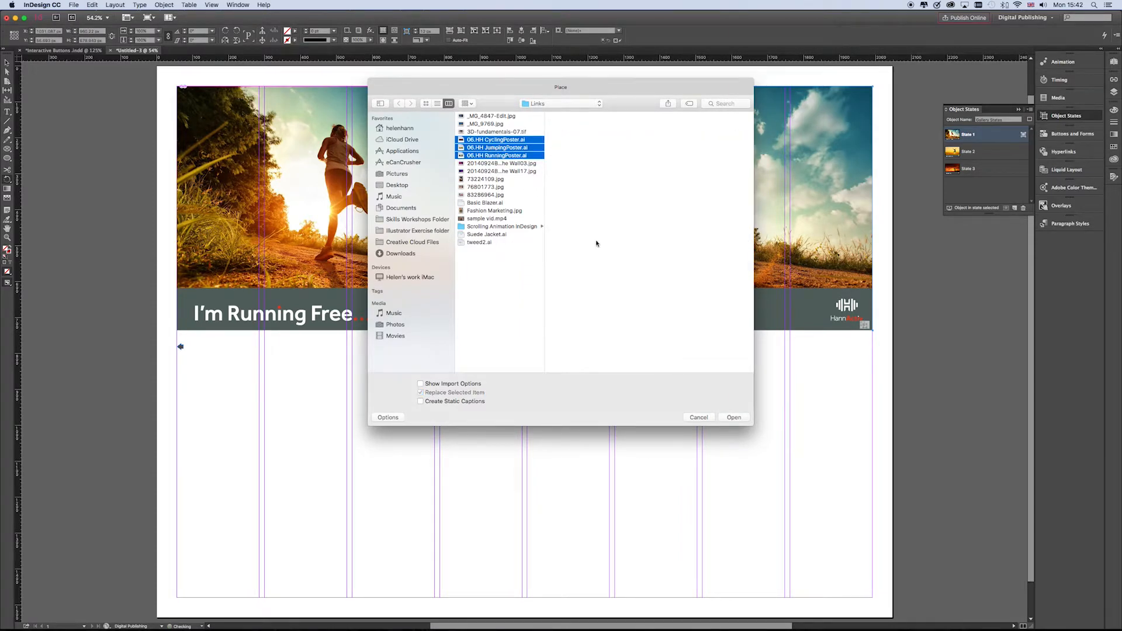
left_click(730, 415)
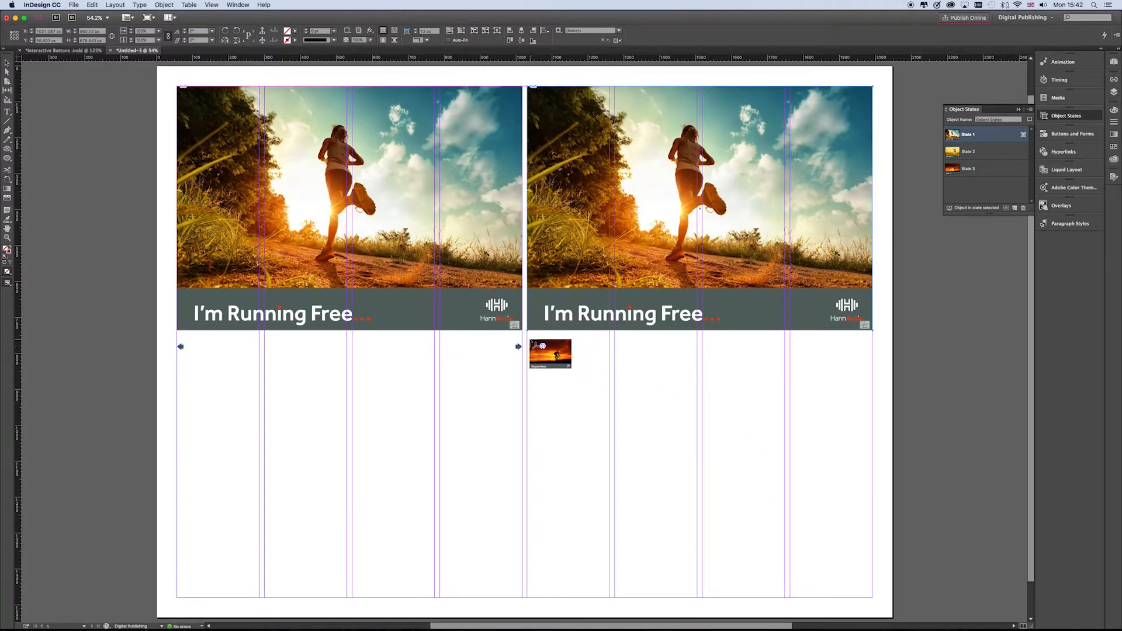
left_click_drag(615, 336, 697, 401)
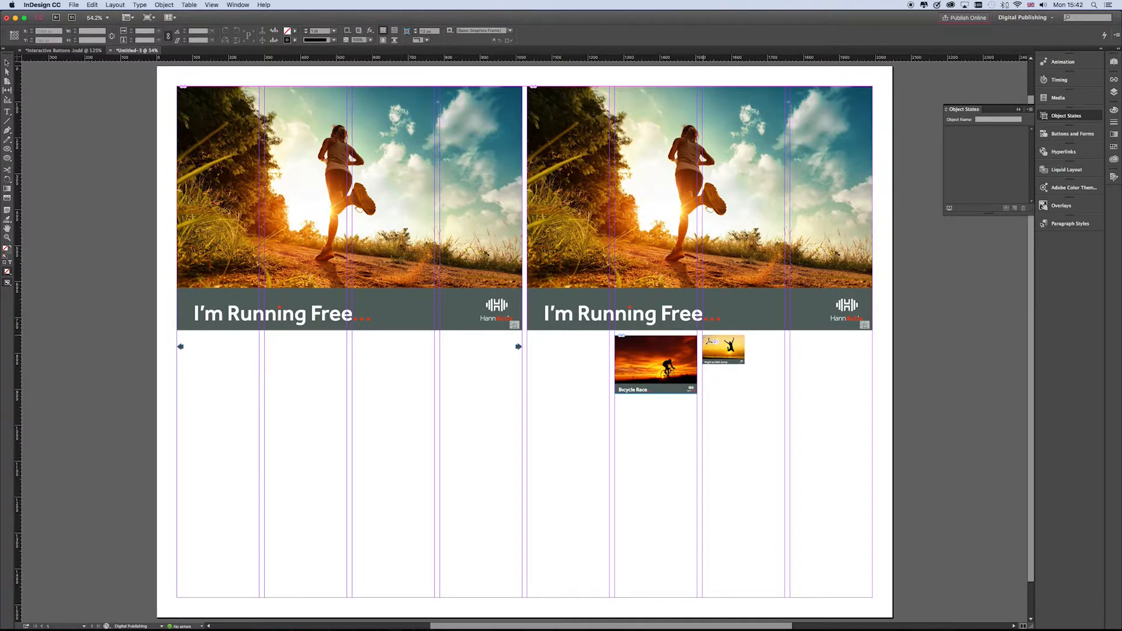
left_click_drag(703, 336, 786, 401)
left_click_drag(790, 335, 871, 399)
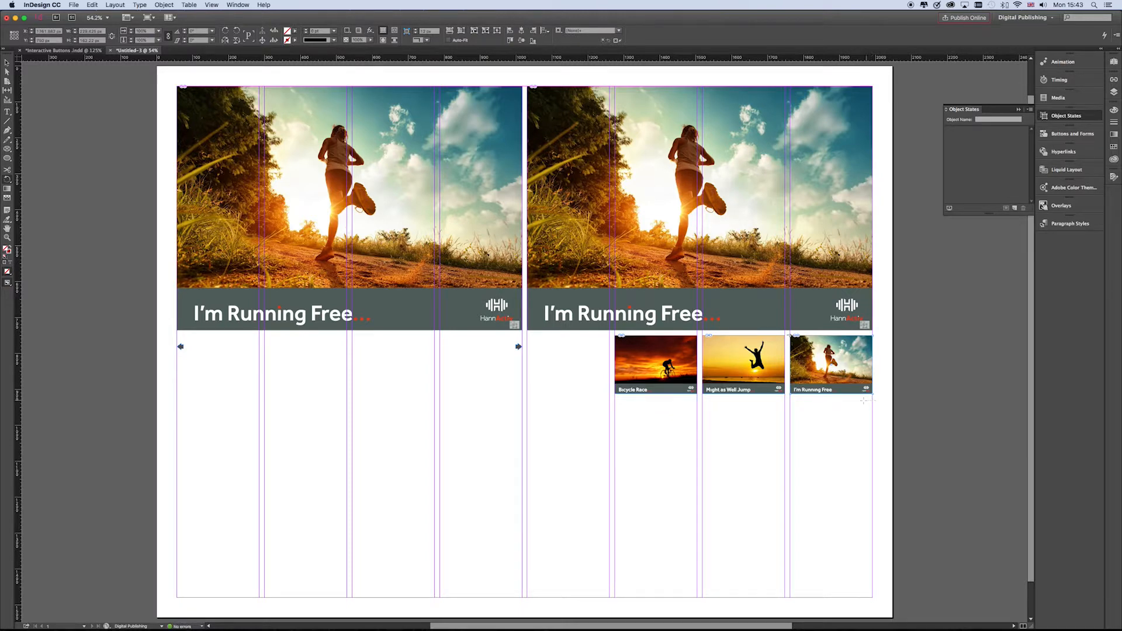
- Convert the Bicycle Race thumbnail beneath the second poster into a button
left_click(7, 62)
left_click(652, 362)
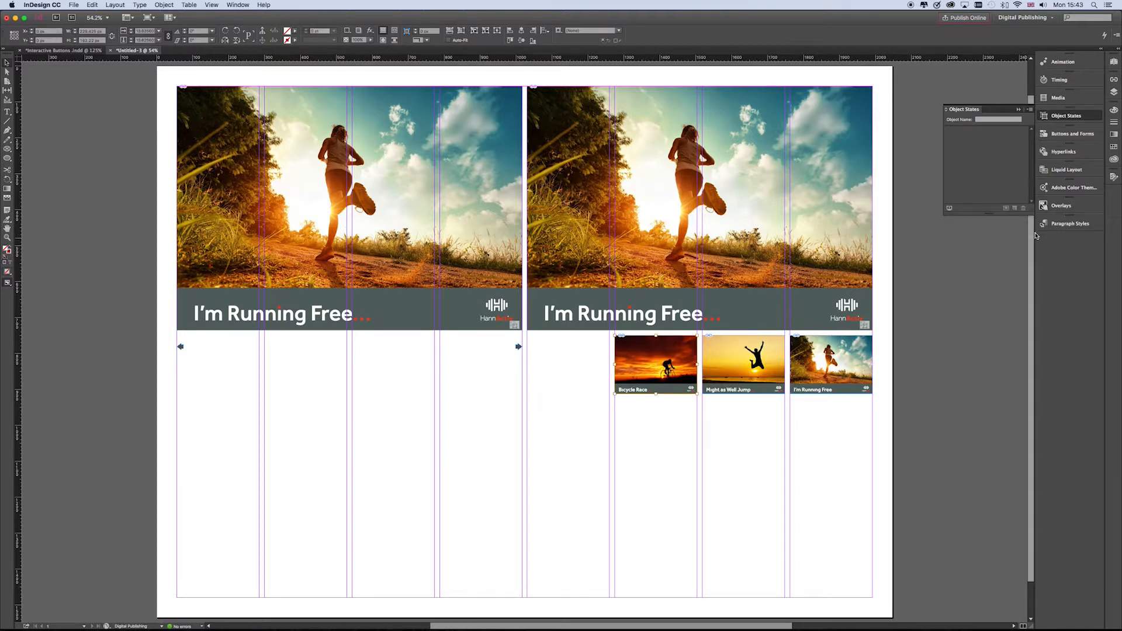
left_click(1073, 134)
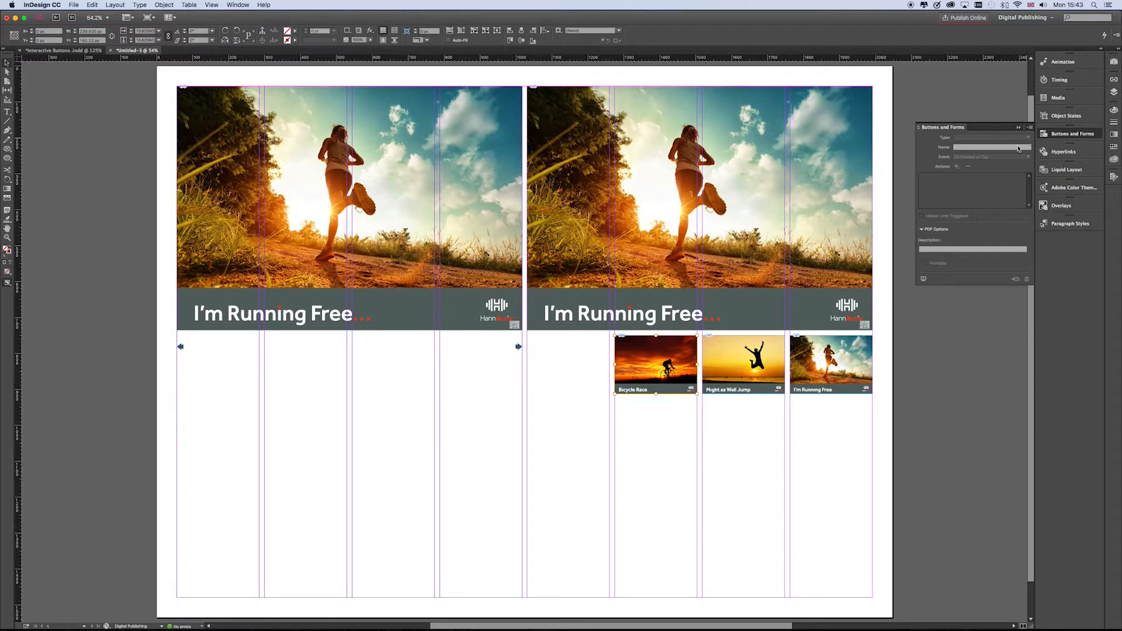
left_click(678, 450)
left_click(680, 349)
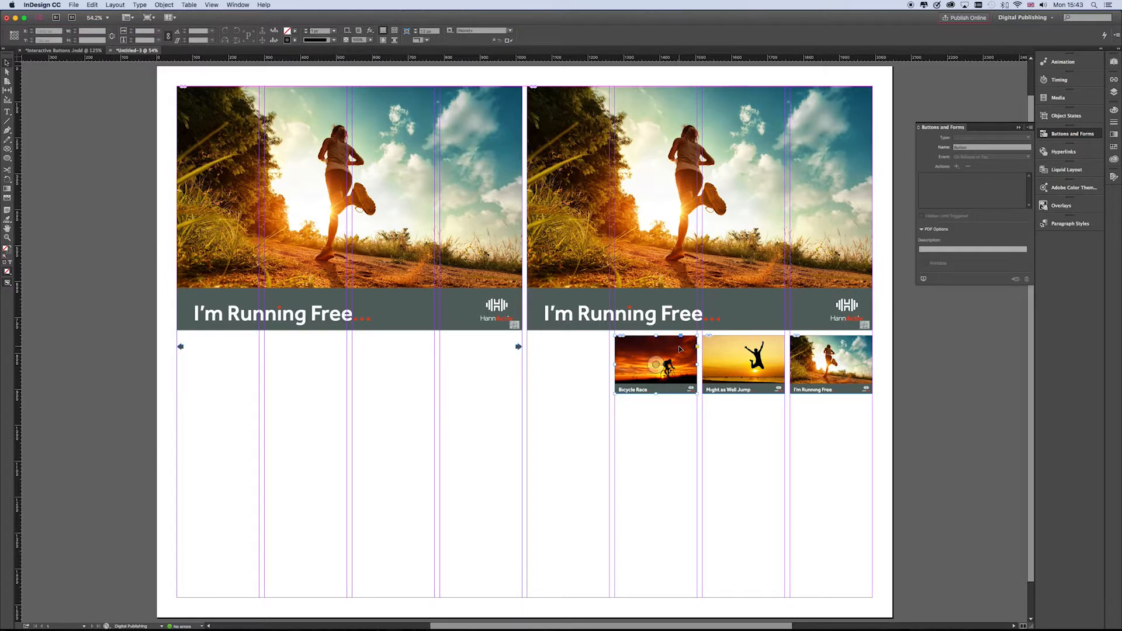
left_click(1025, 139)
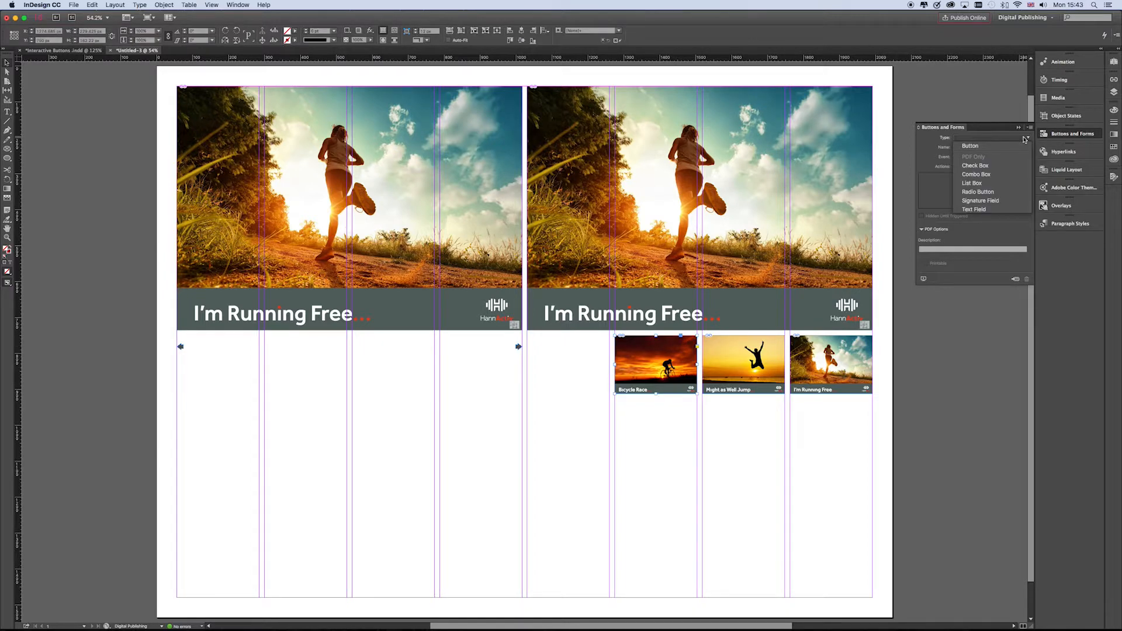
left_click(1016, 147)
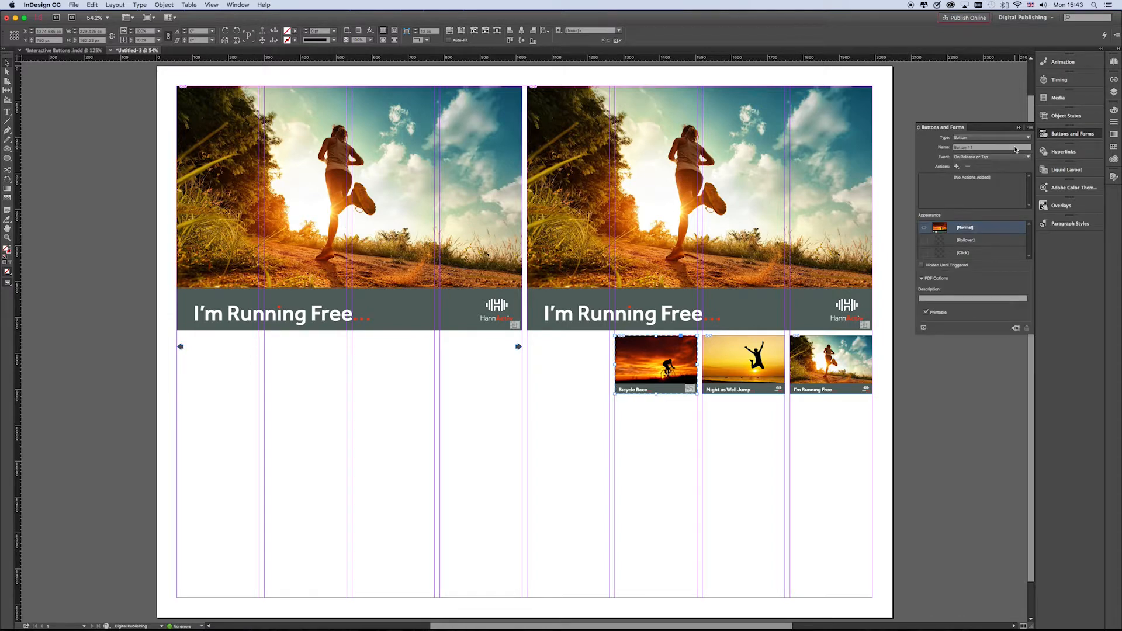
- Give the Bicycle Race button a Go To State action targeting State 3 of Poster States
left_click(957, 167)
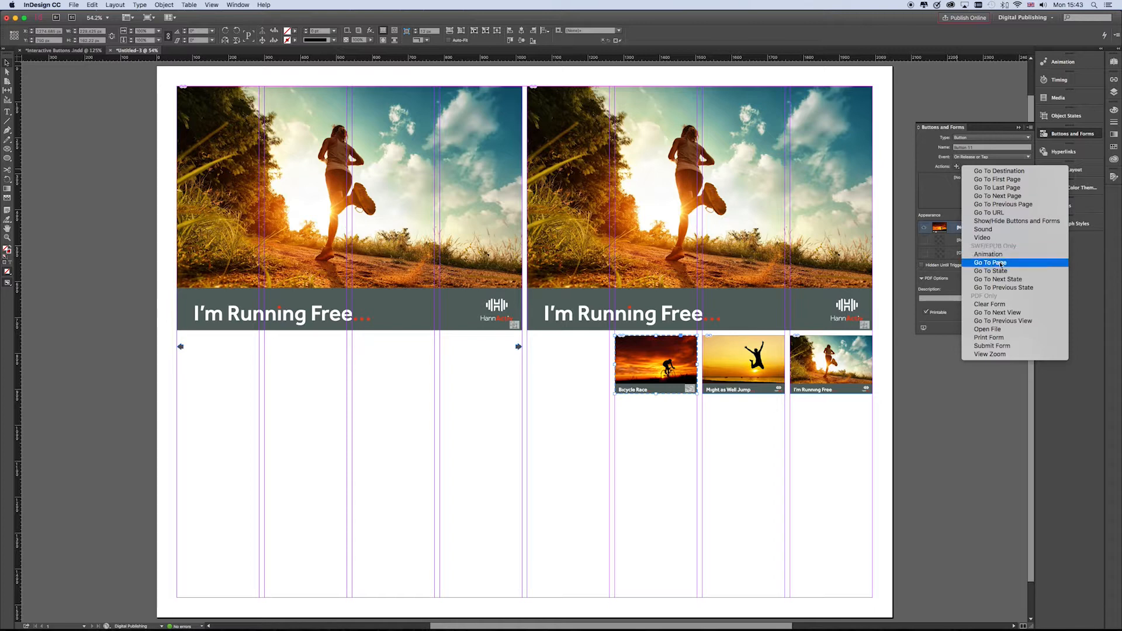
left_click(1000, 271)
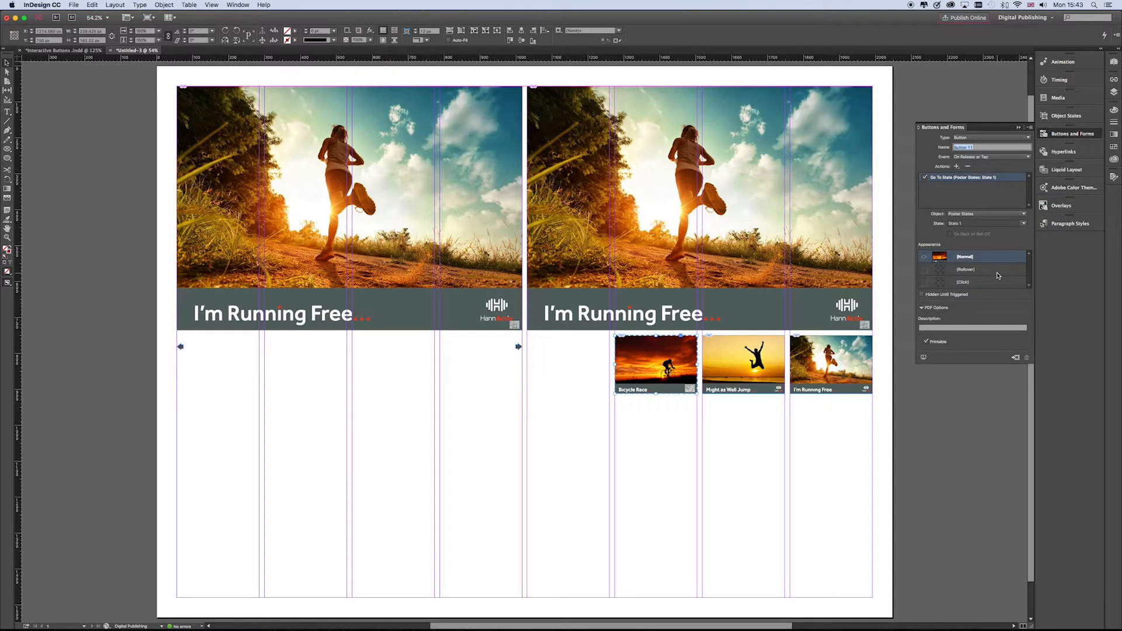
left_click(1020, 224)
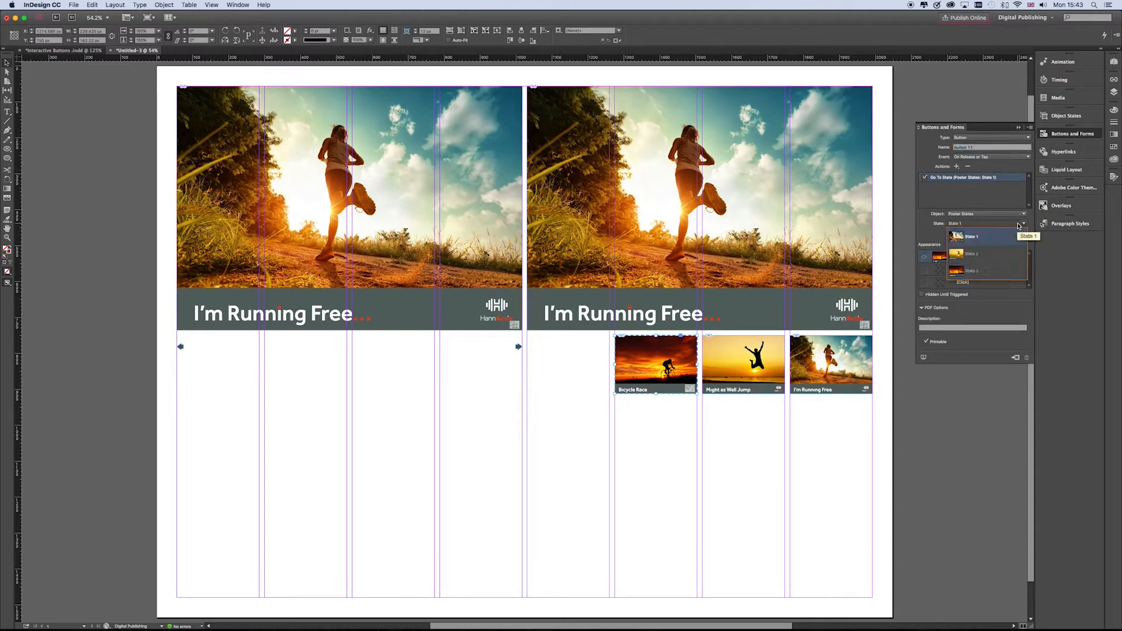
left_click(967, 273)
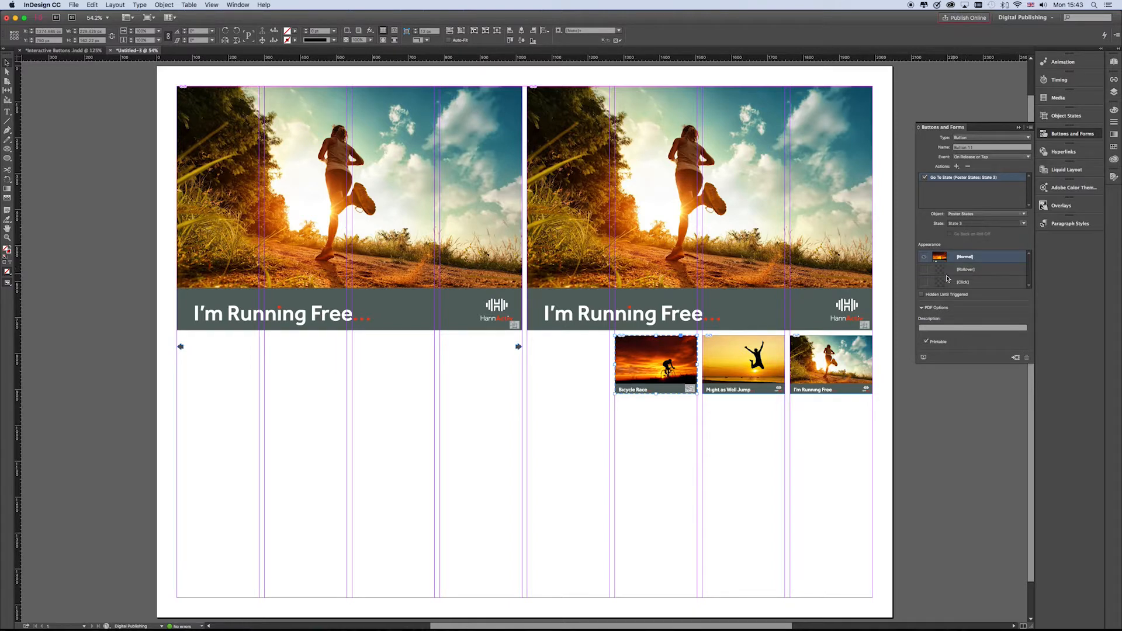
- Convert the Might as Well Jump thumbnail into a button with a Go To State action targeting State 2 of Poster States
left_click(780, 351)
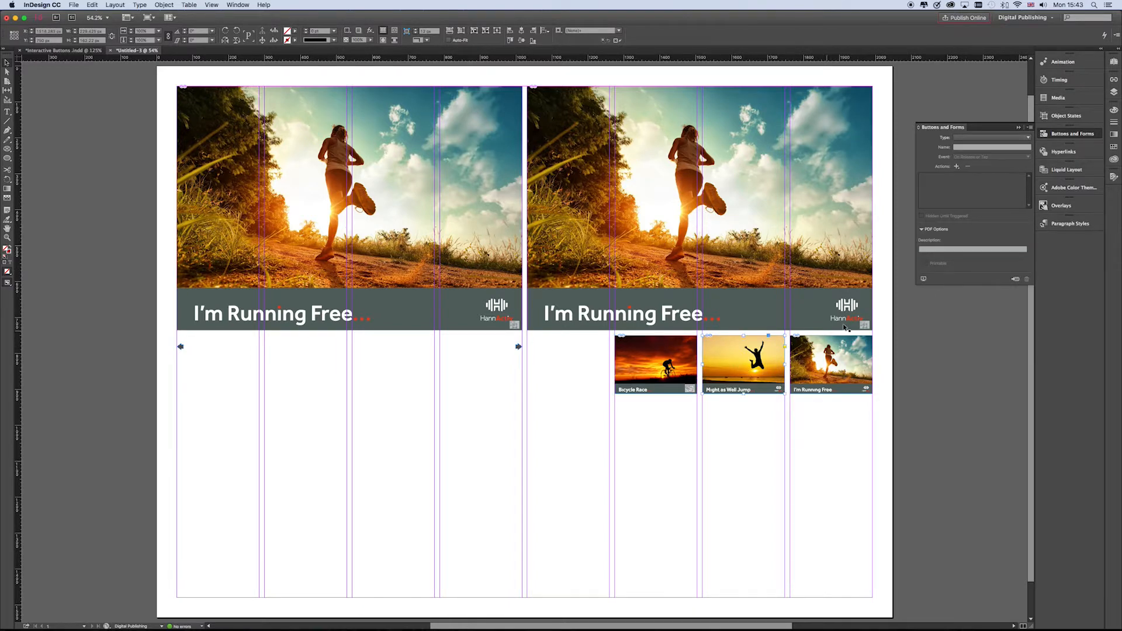
left_click(1022, 139)
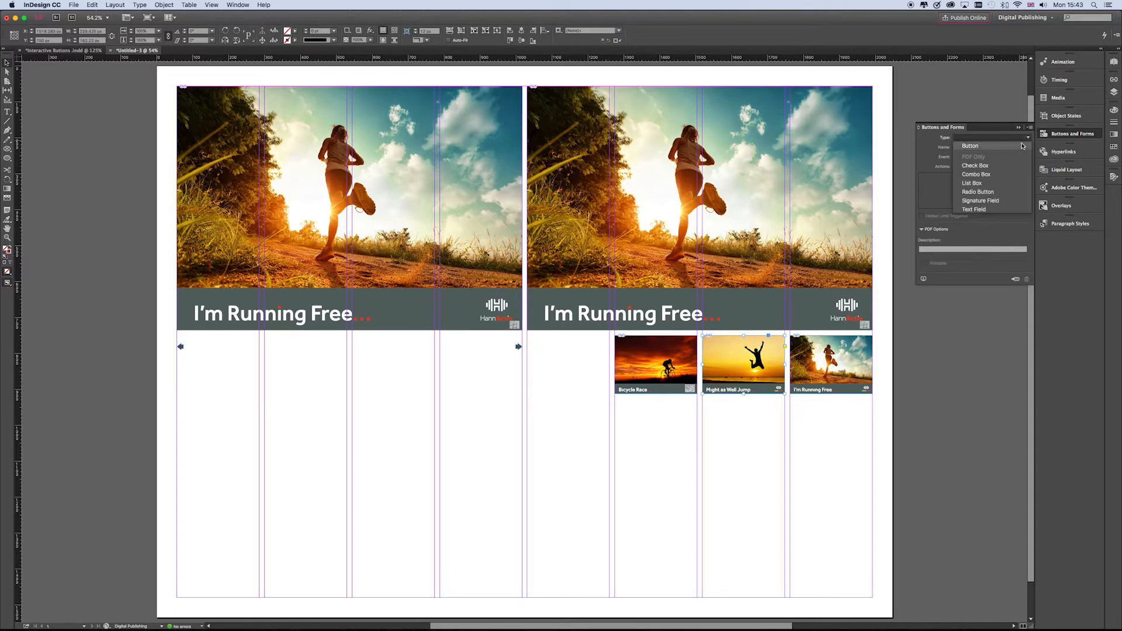
left_click(1022, 146)
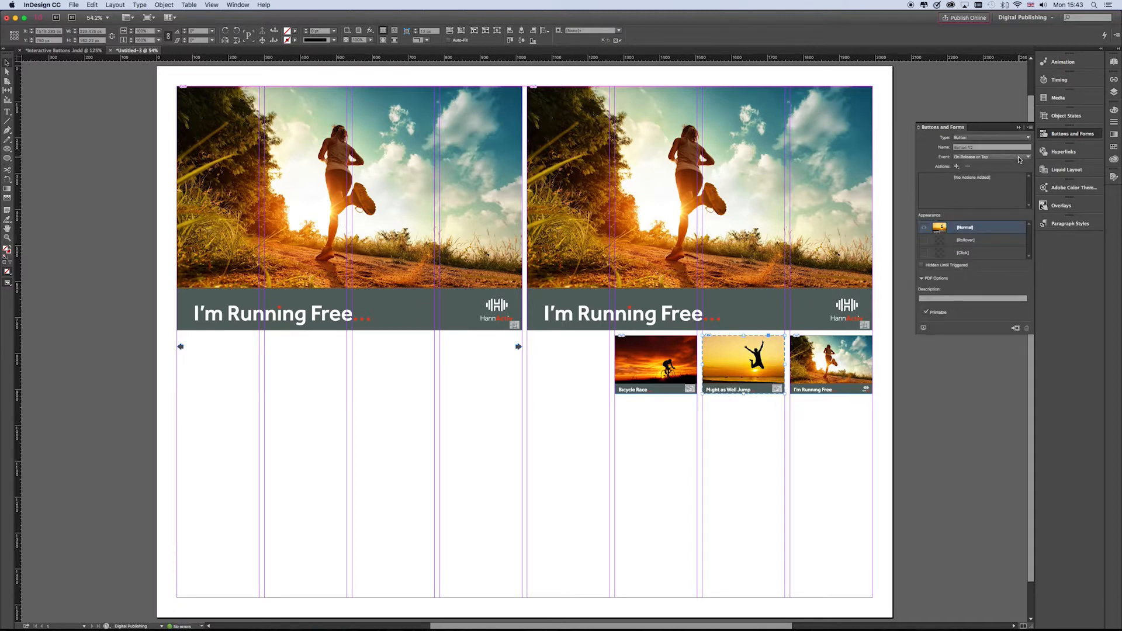
left_click(957, 168)
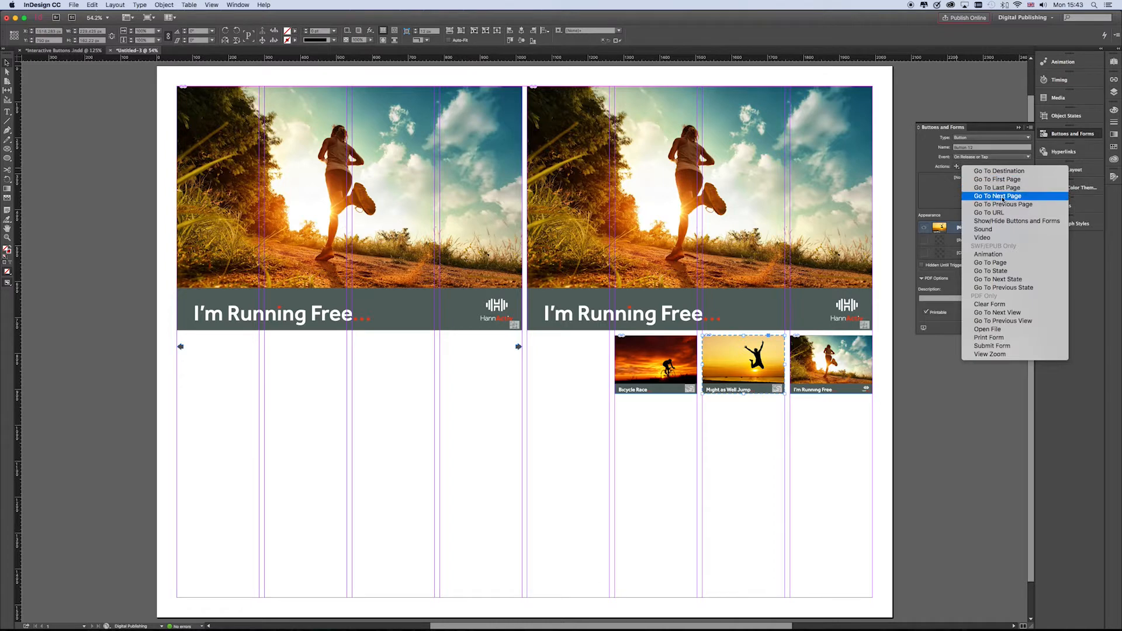
left_click(1005, 271)
left_click(1021, 226)
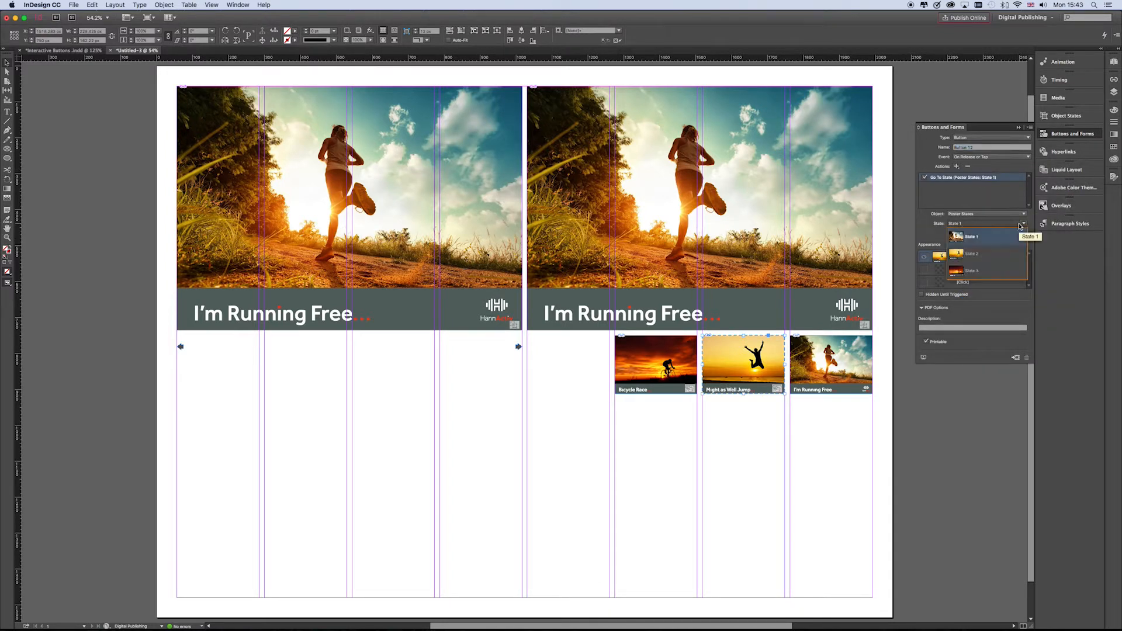
left_click(1008, 253)
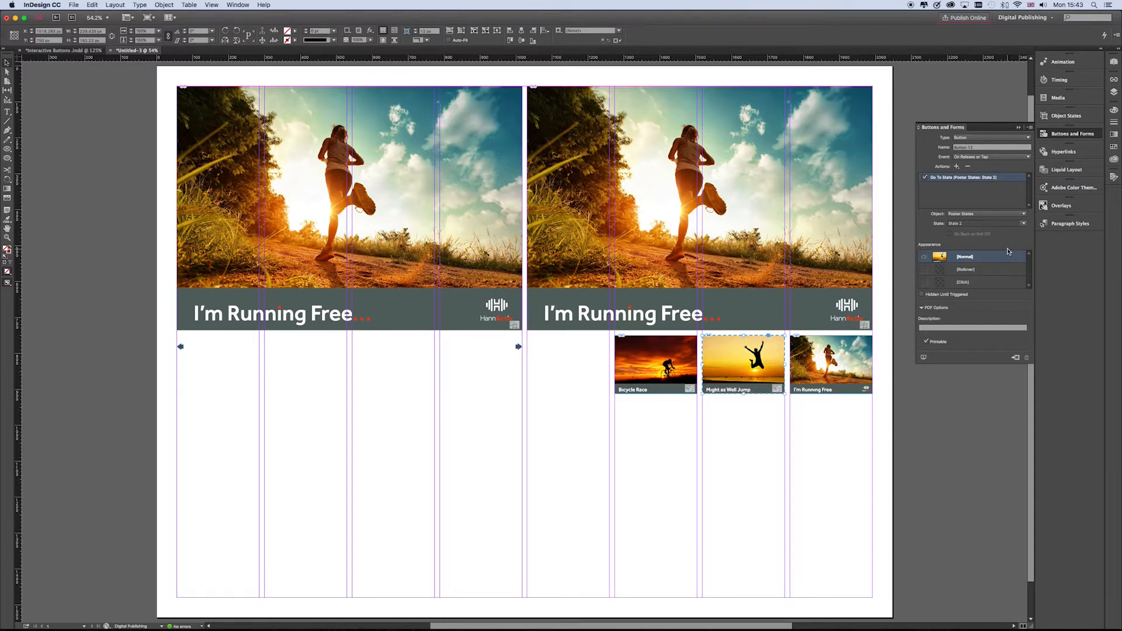
- Convert the I'm Running Free thumbnail into a button with a Go To State action targeting State 1 of Poster States
left_click(855, 362)
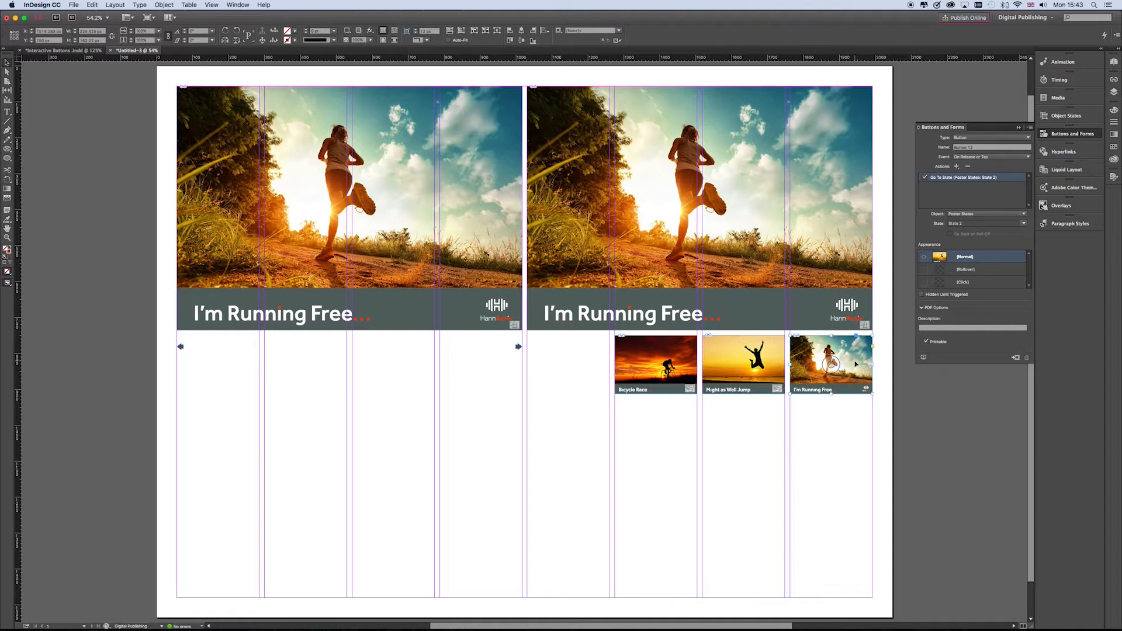
left_click(1027, 139)
left_click(1024, 146)
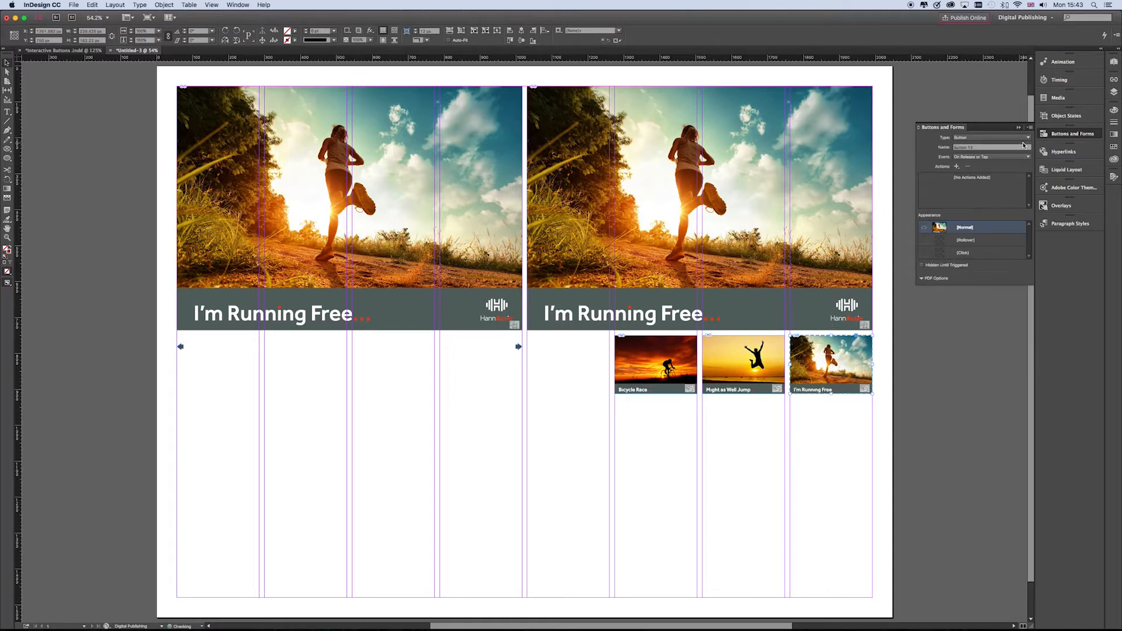
left_click(957, 167)
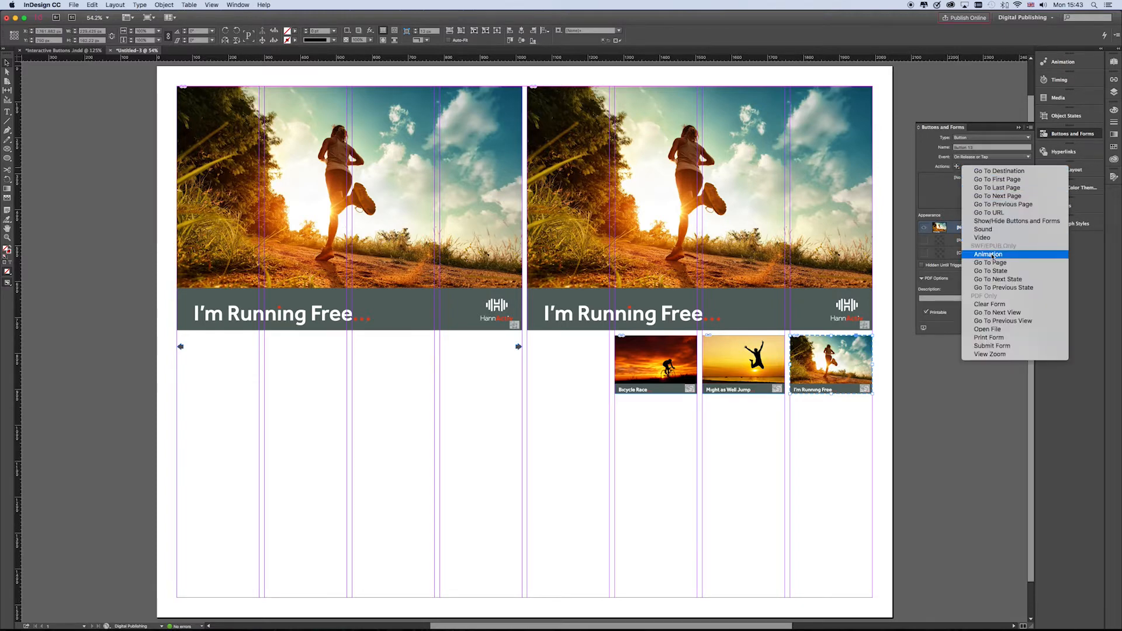
left_click(992, 271)
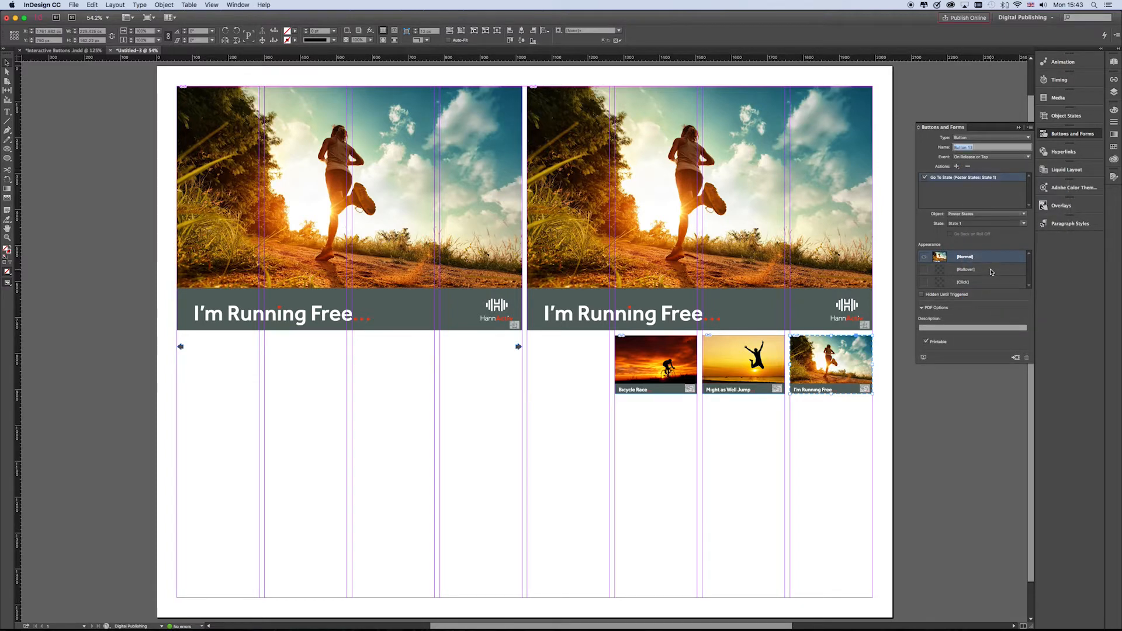
left_click(1023, 225)
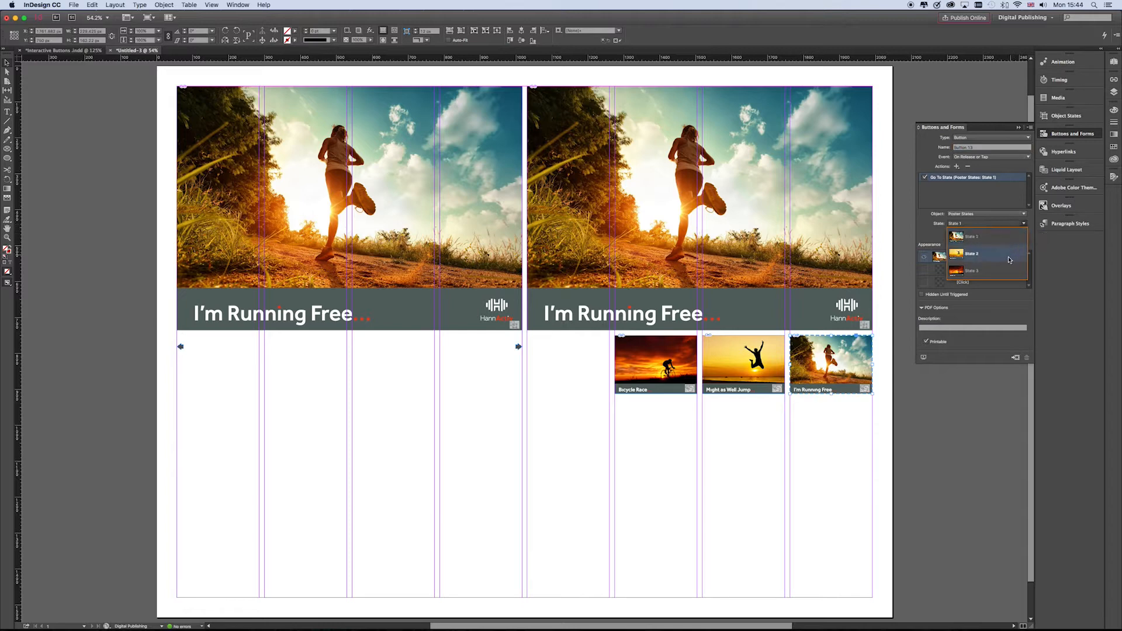
left_click(1003, 237)
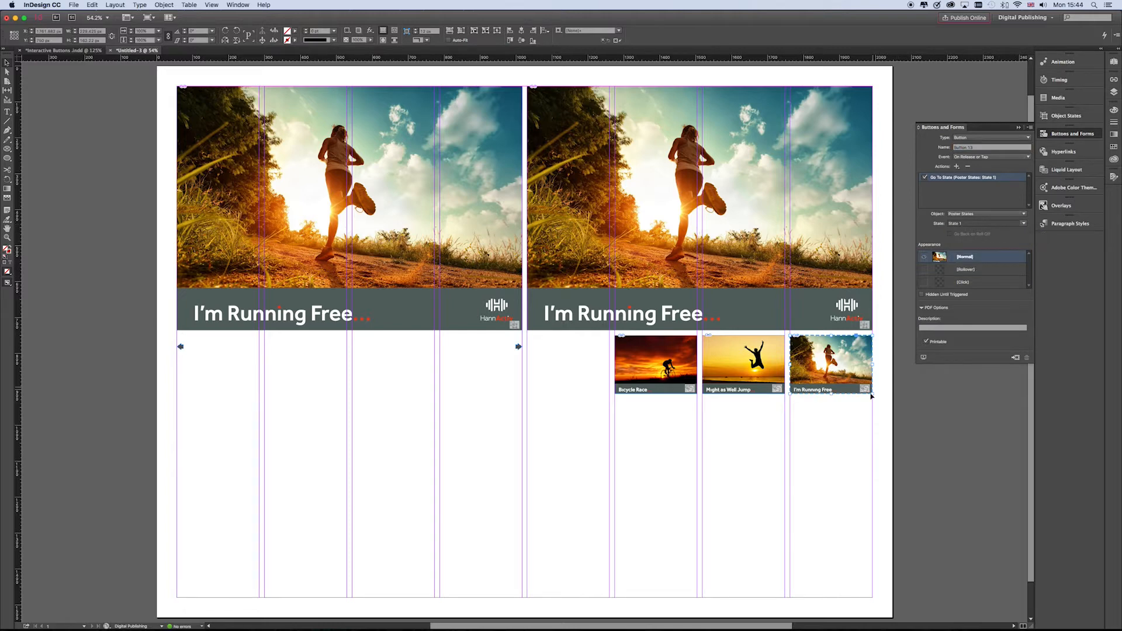
left_click(873, 432)
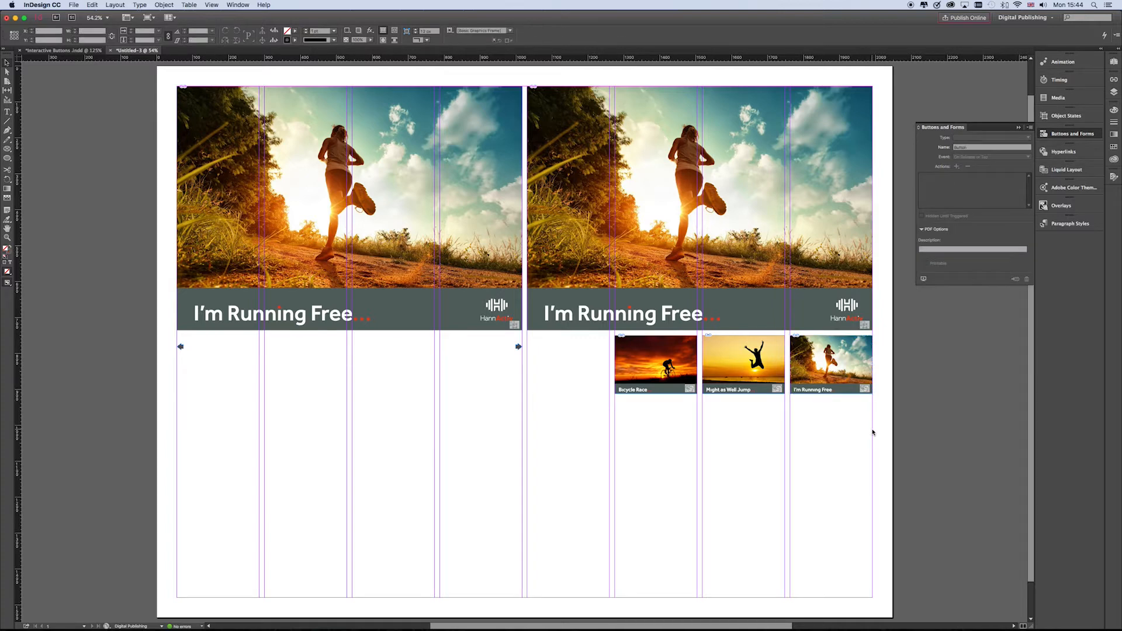
- Preview the page's interactivity, testing both slideshow arrows and all three thumbnail buttons, and close the preview
left_click(924, 281)
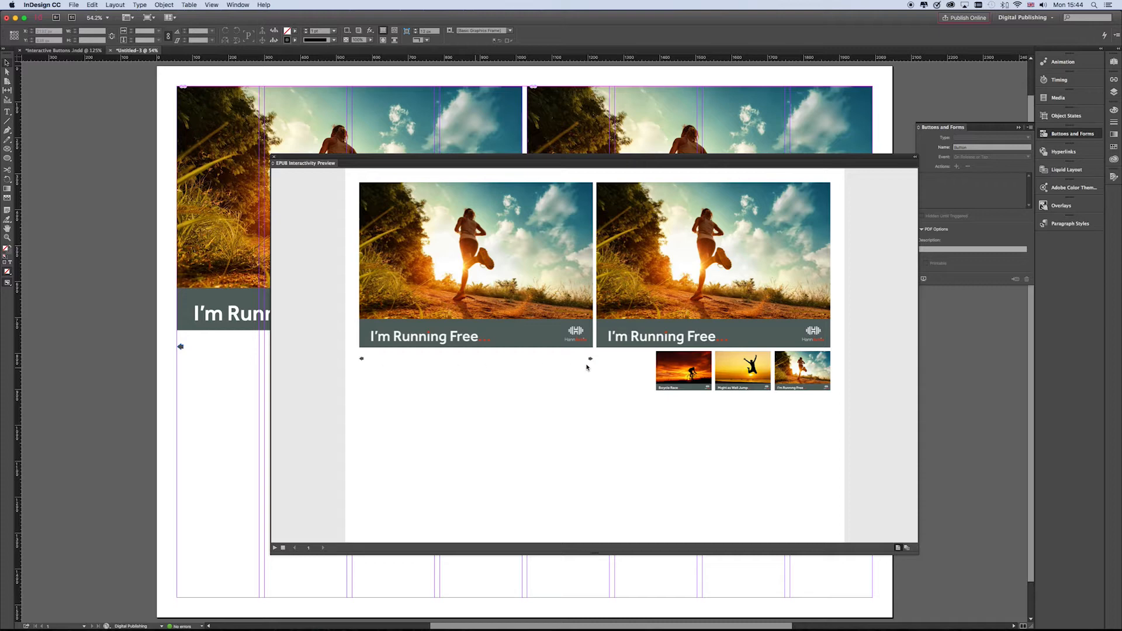
left_click(591, 360)
left_click(591, 360)
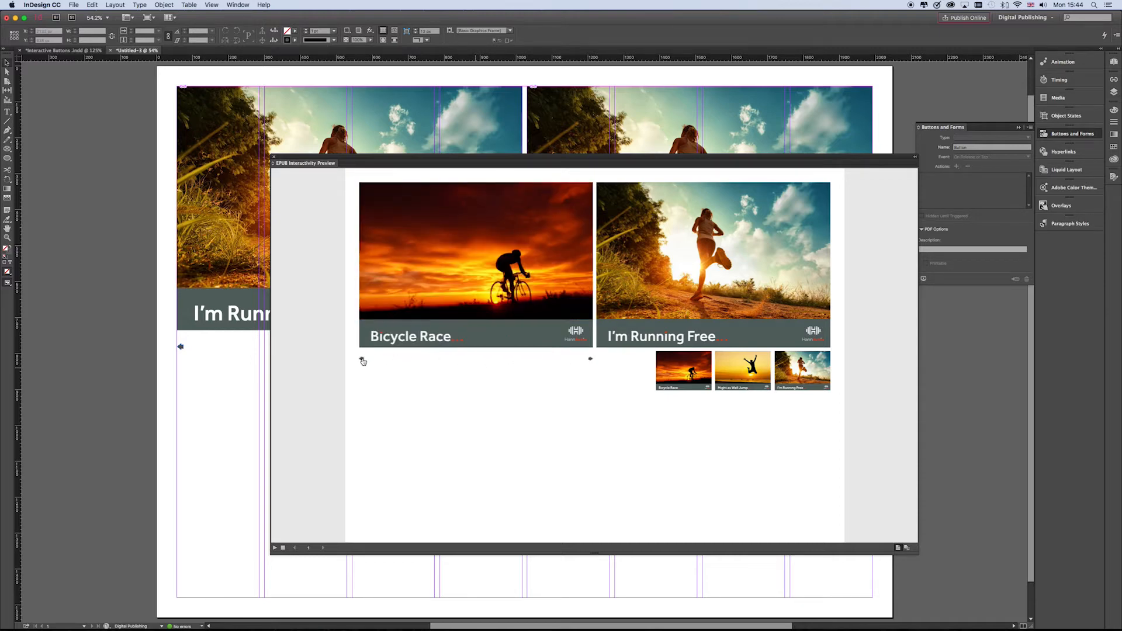
left_click(362, 360)
left_click(362, 360)
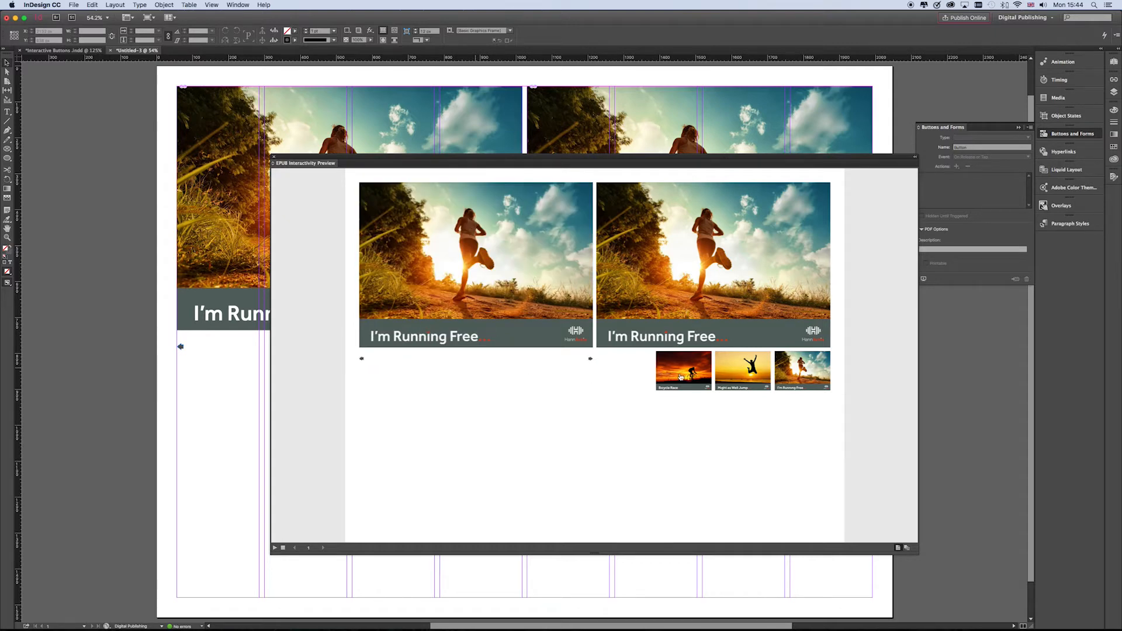
left_click(681, 377)
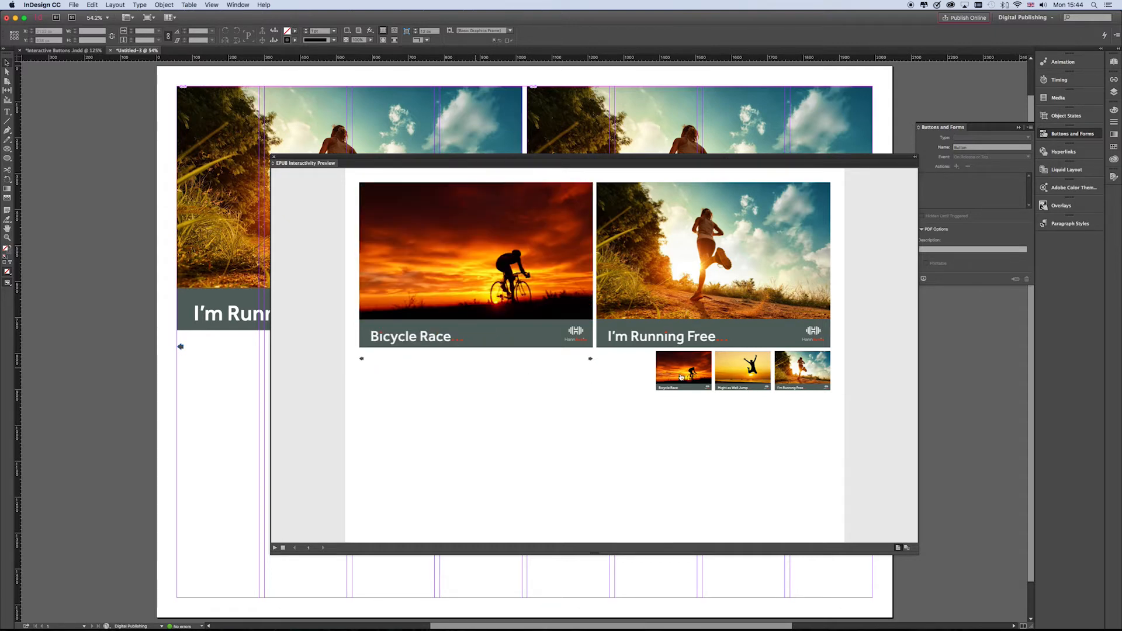
left_click(743, 370)
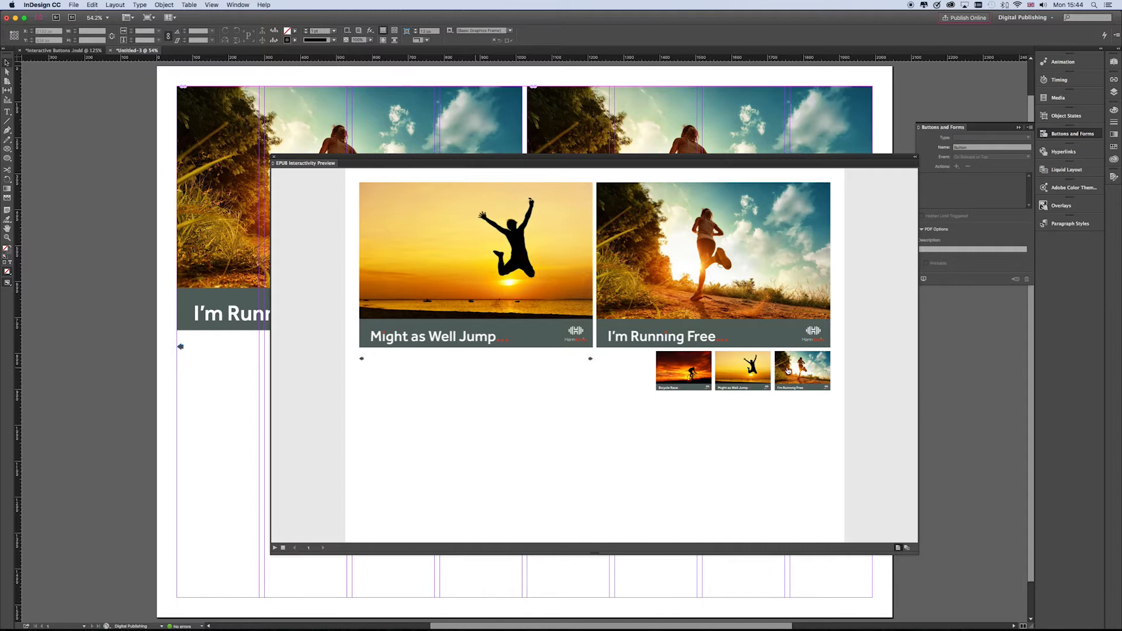
left_click(787, 371)
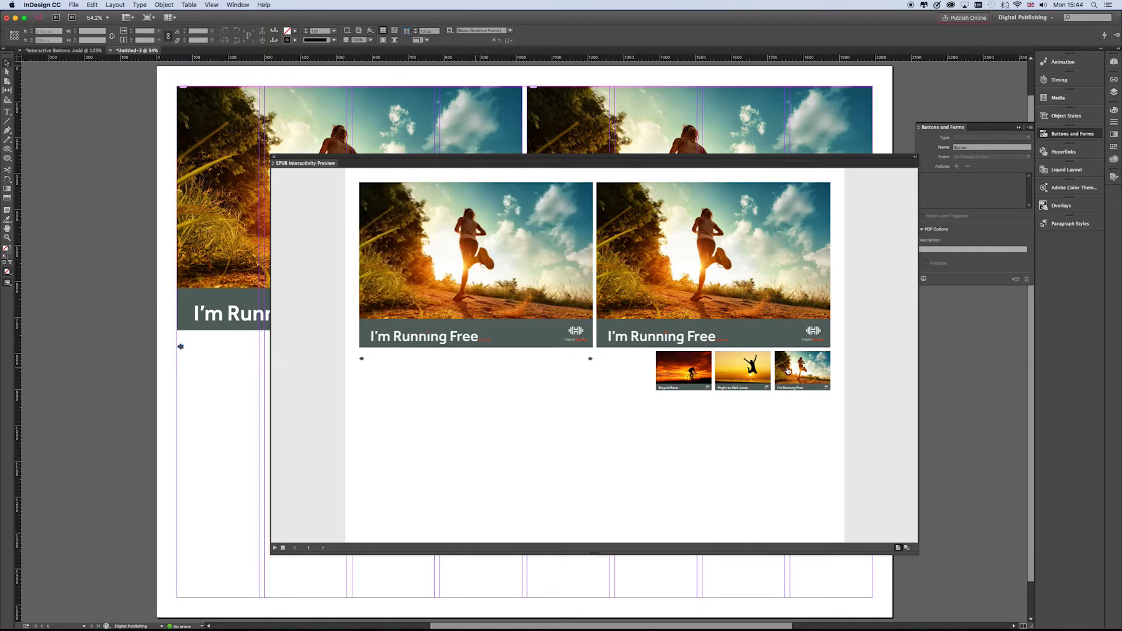
left_click(274, 157)
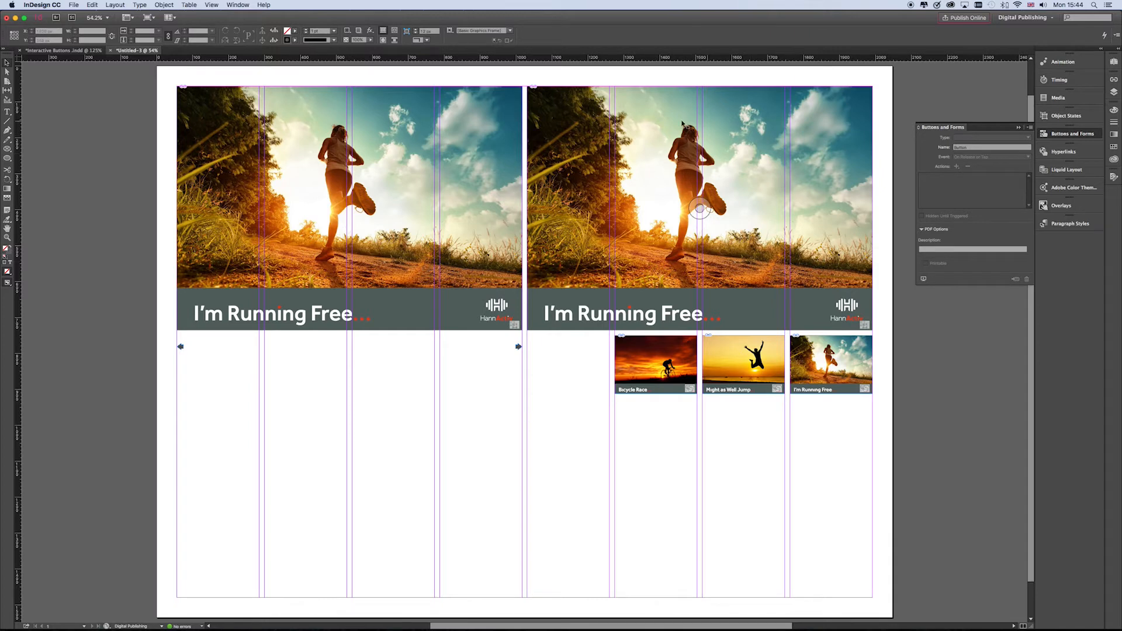
- Retarget the Bicycle Race button's Go To State action to State 3 of Gallery States
left_click(678, 355)
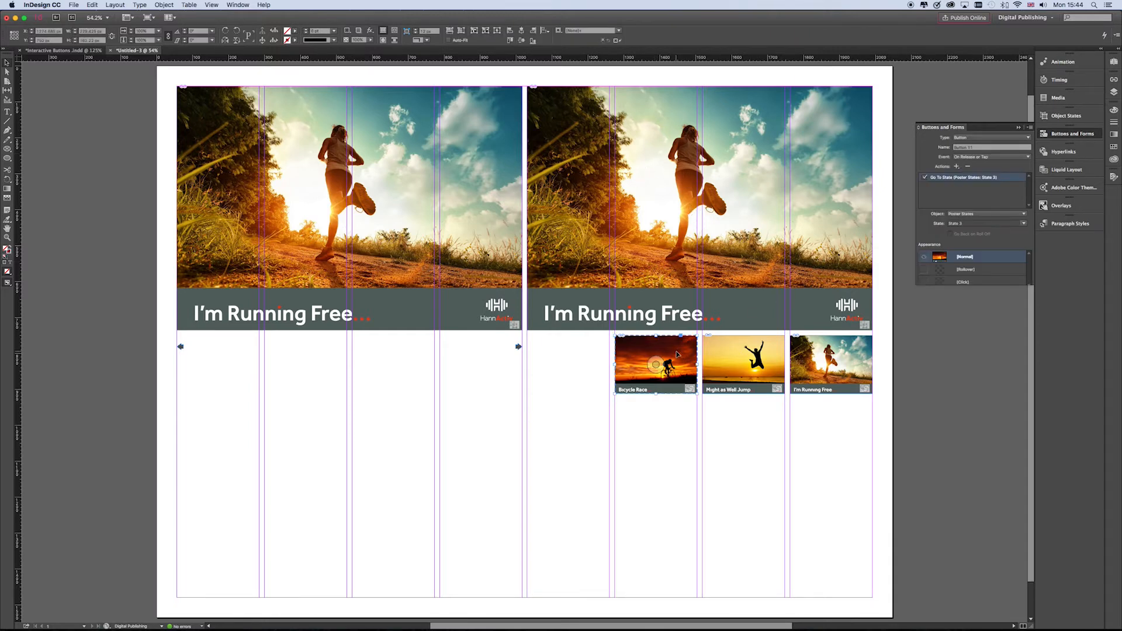
left_click(991, 215)
left_click(974, 231)
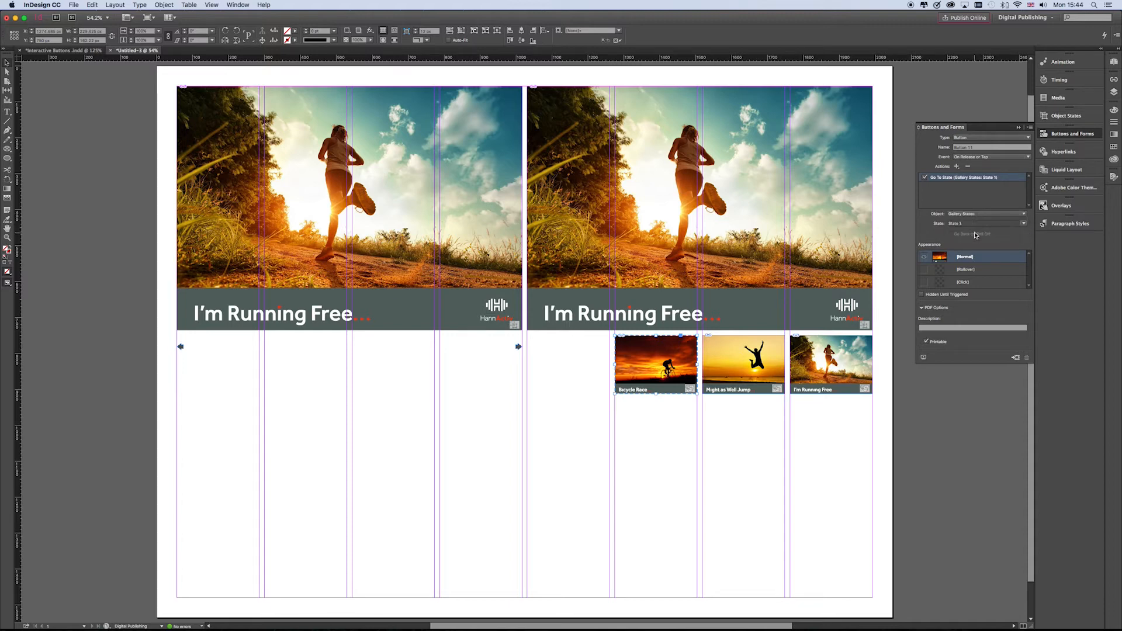
left_click(1005, 225)
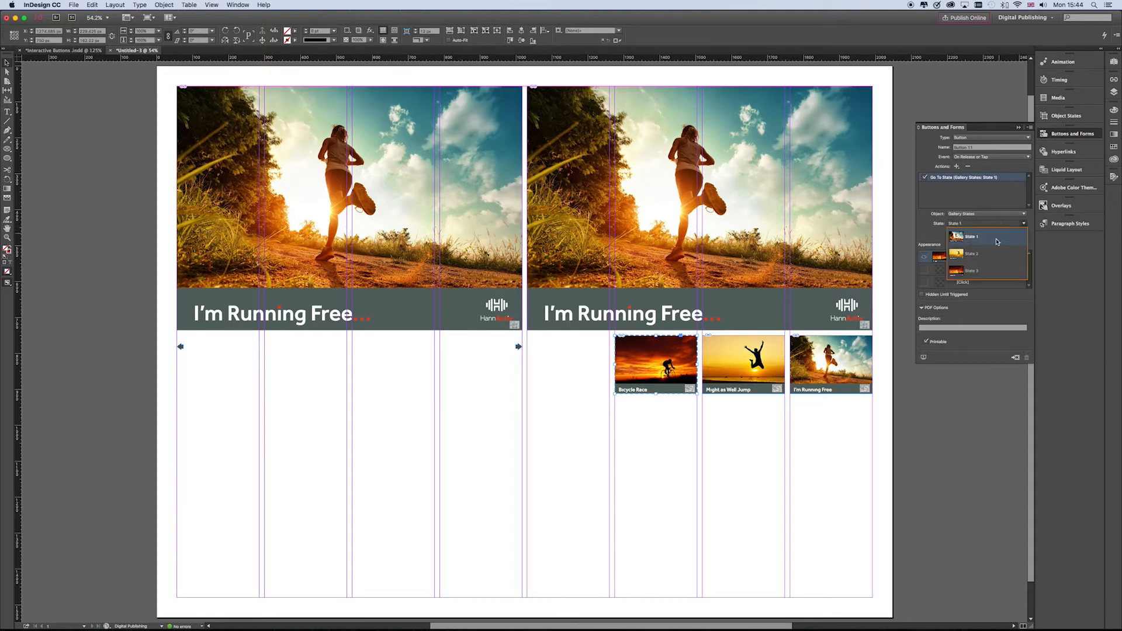
left_click(985, 272)
- Retarget the Might as Well Jump button's Go To State action to State 2 of Gallery States
left_click(778, 354)
left_click(996, 215)
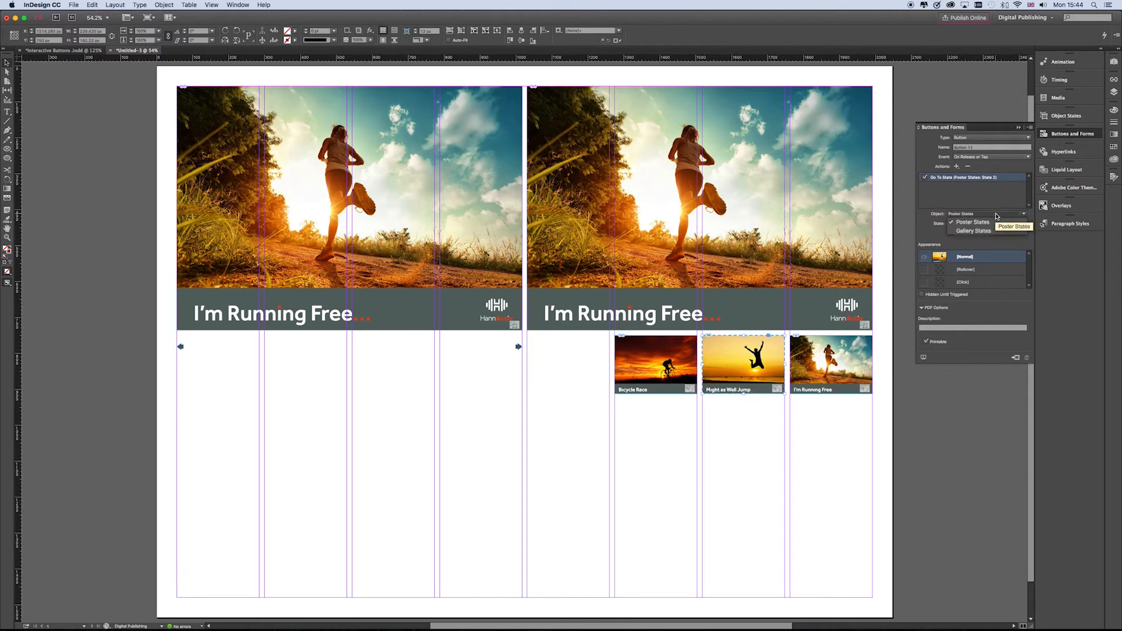
left_click(987, 231)
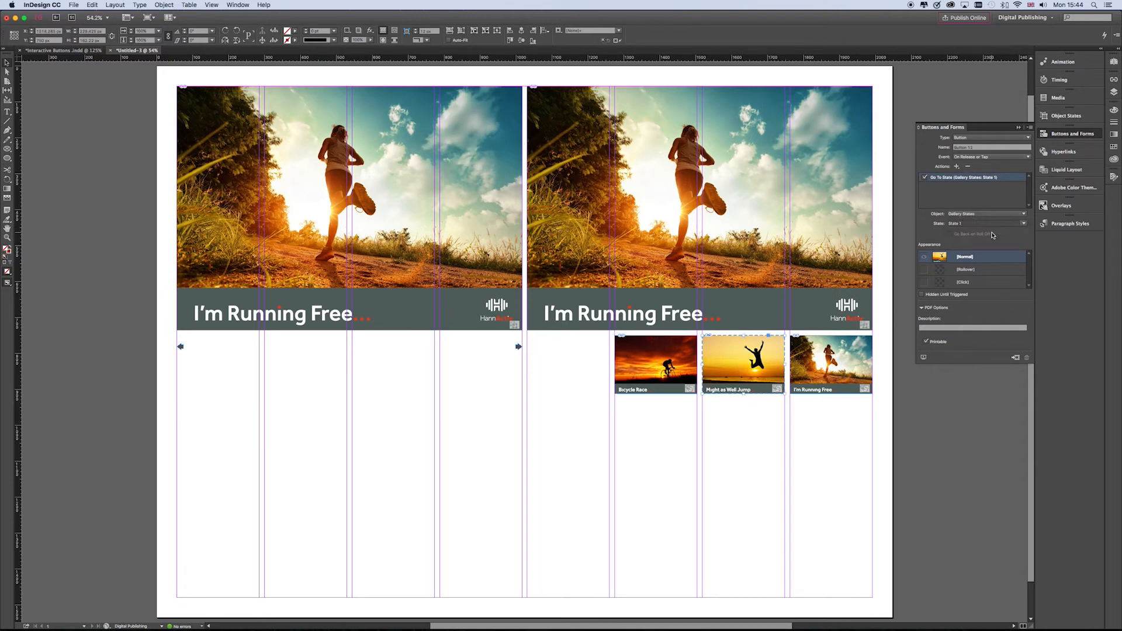
left_click(992, 227)
left_click(992, 252)
- Retarget the I'm Running Free button's Go To State action to State 1 of Gallery States
left_click(830, 363)
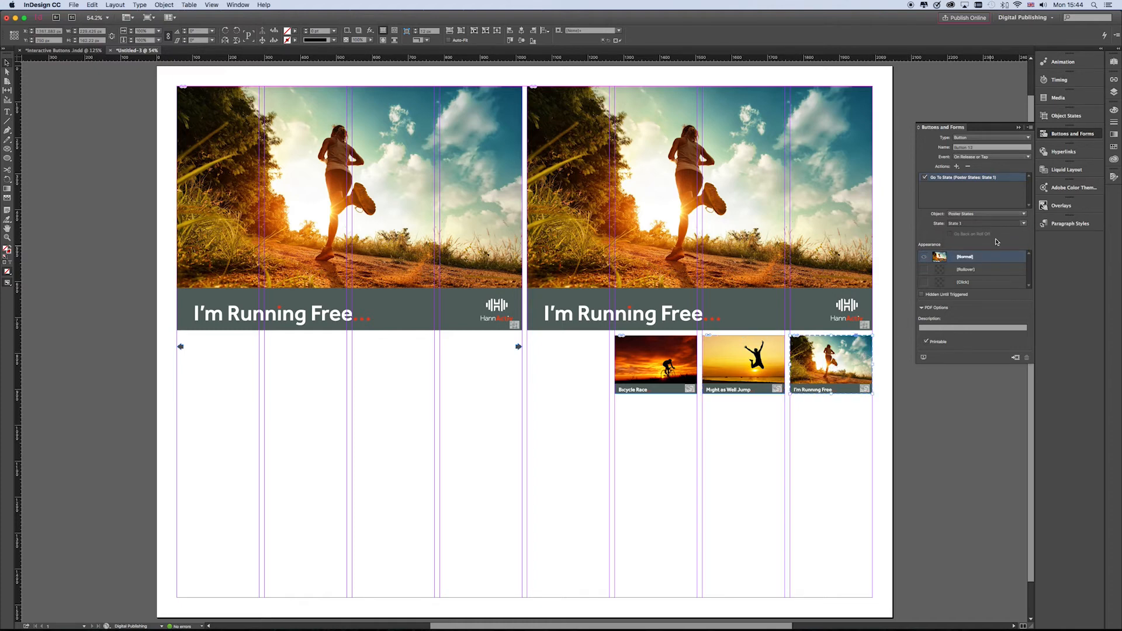
left_click(1005, 214)
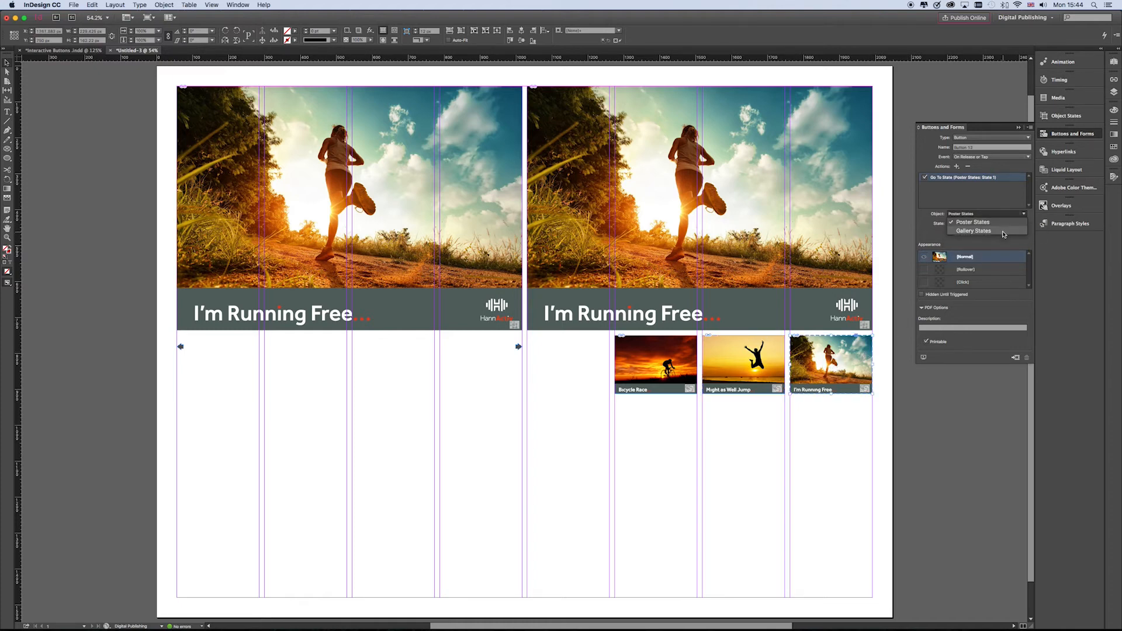
left_click(1004, 232)
left_click(1005, 224)
left_click(1000, 241)
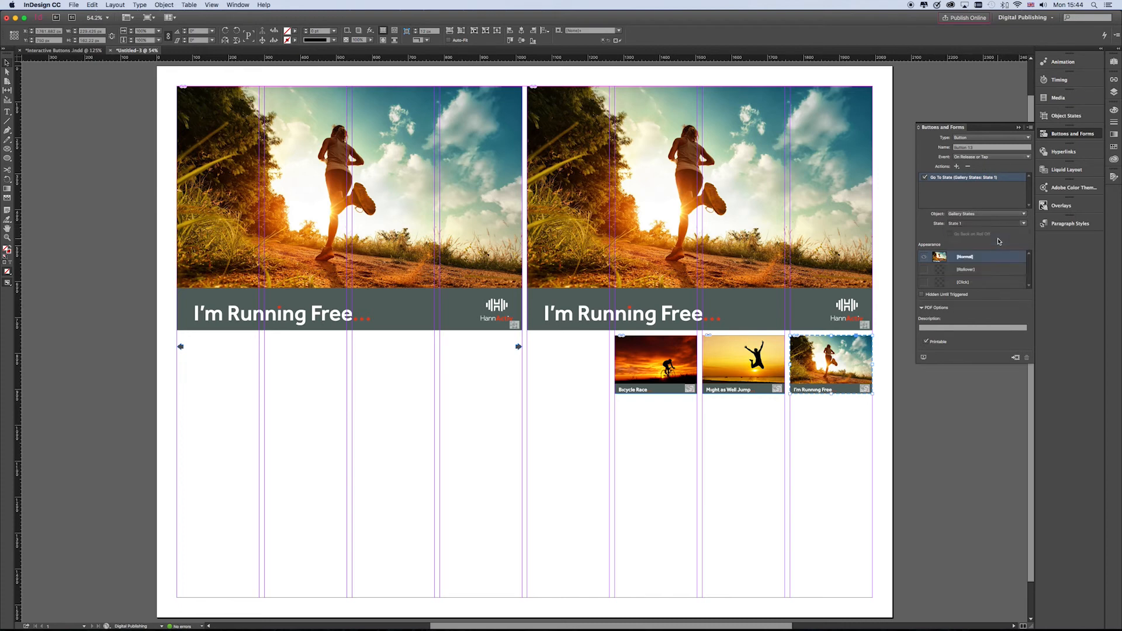
- Preview the page's interactivity and test the Bicycle Race, Might as Well Jump and I'm Running Free thumbnail buttons on the gallery
left_click(924, 359)
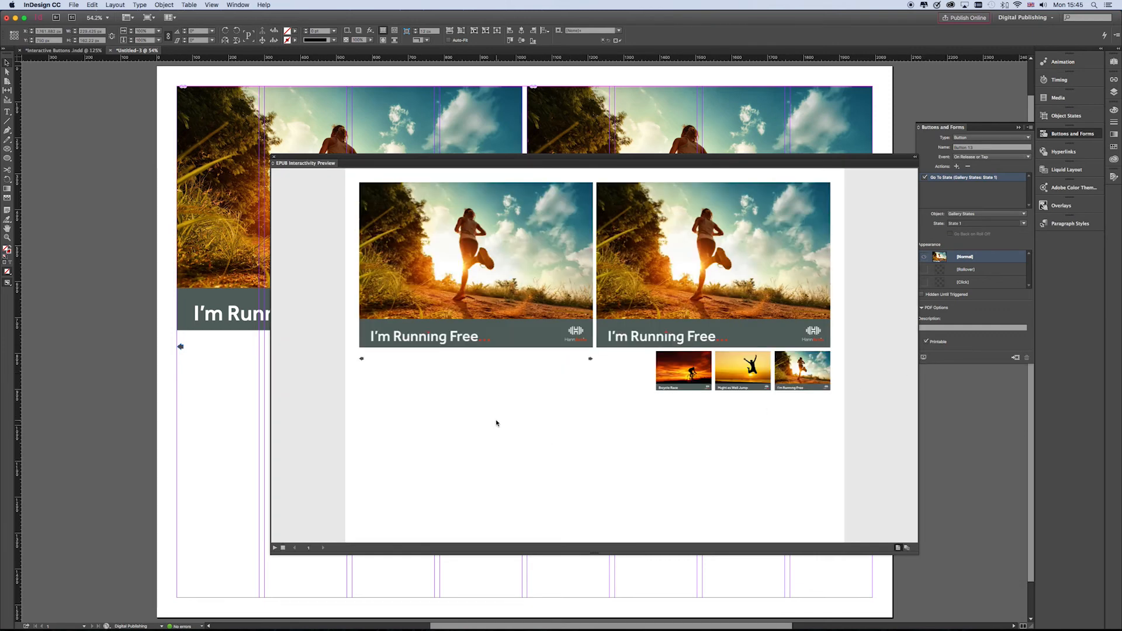
left_click(681, 373)
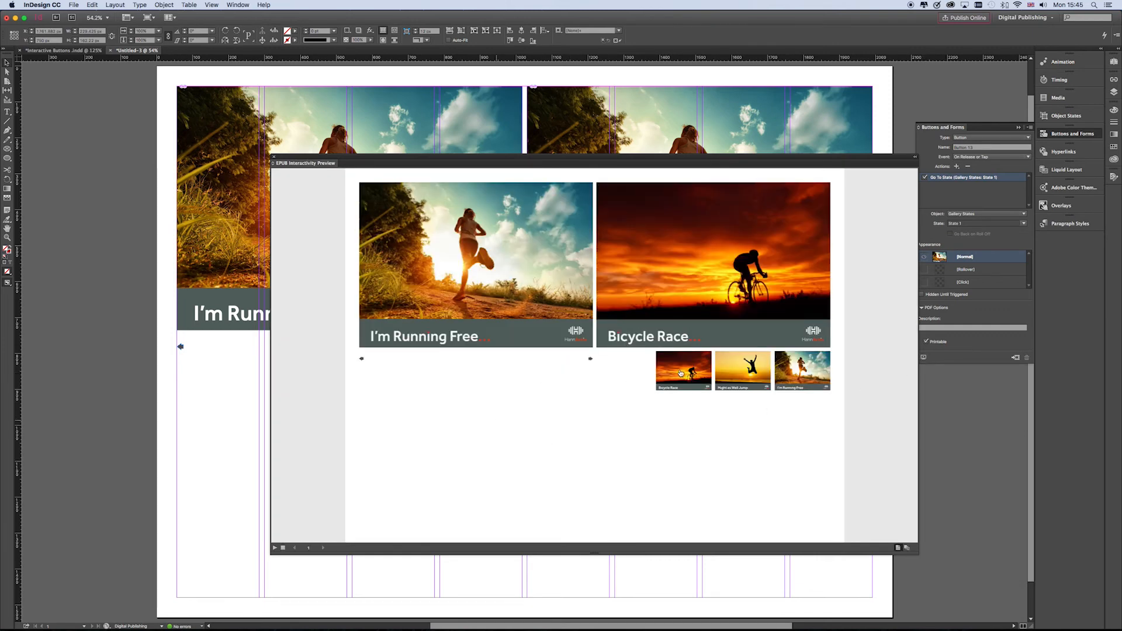
left_click(730, 366)
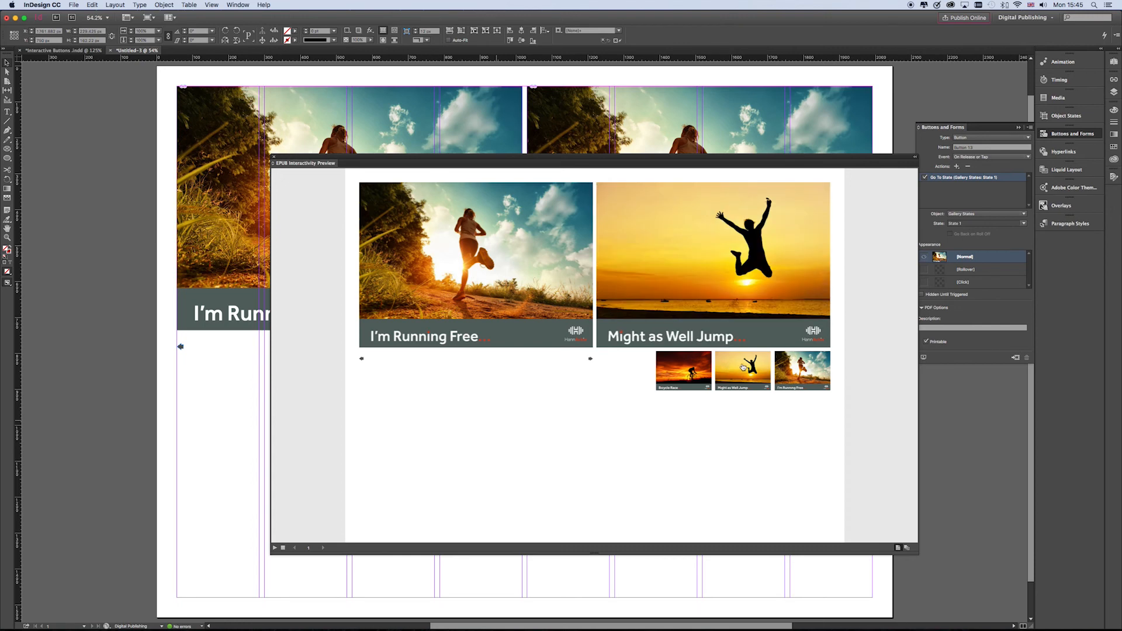
left_click(794, 364)
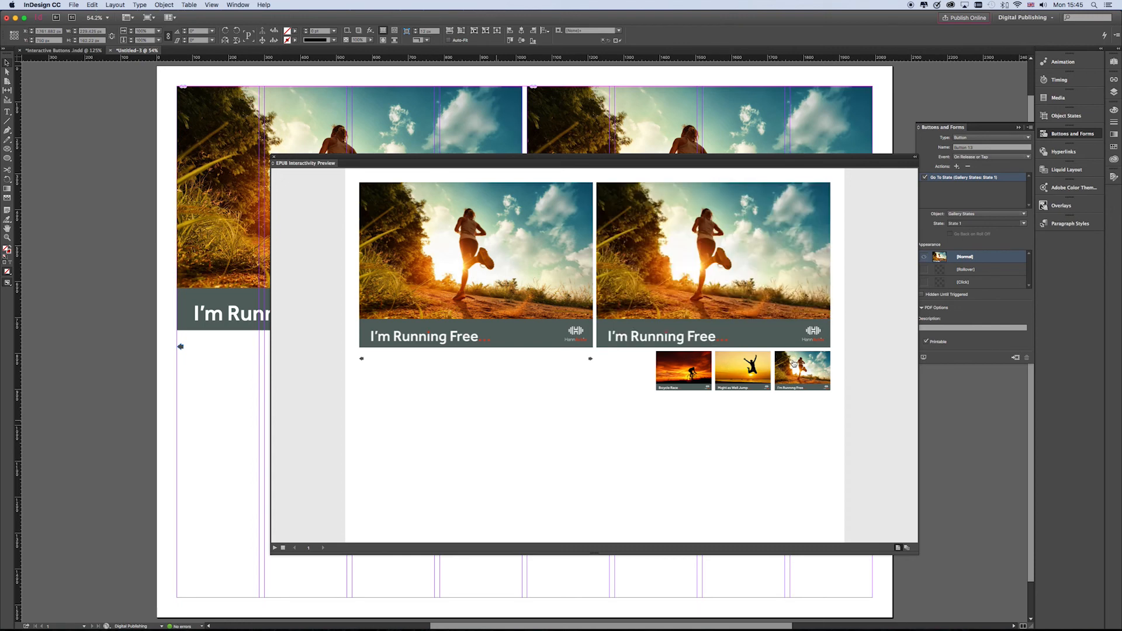
left_click(744, 366)
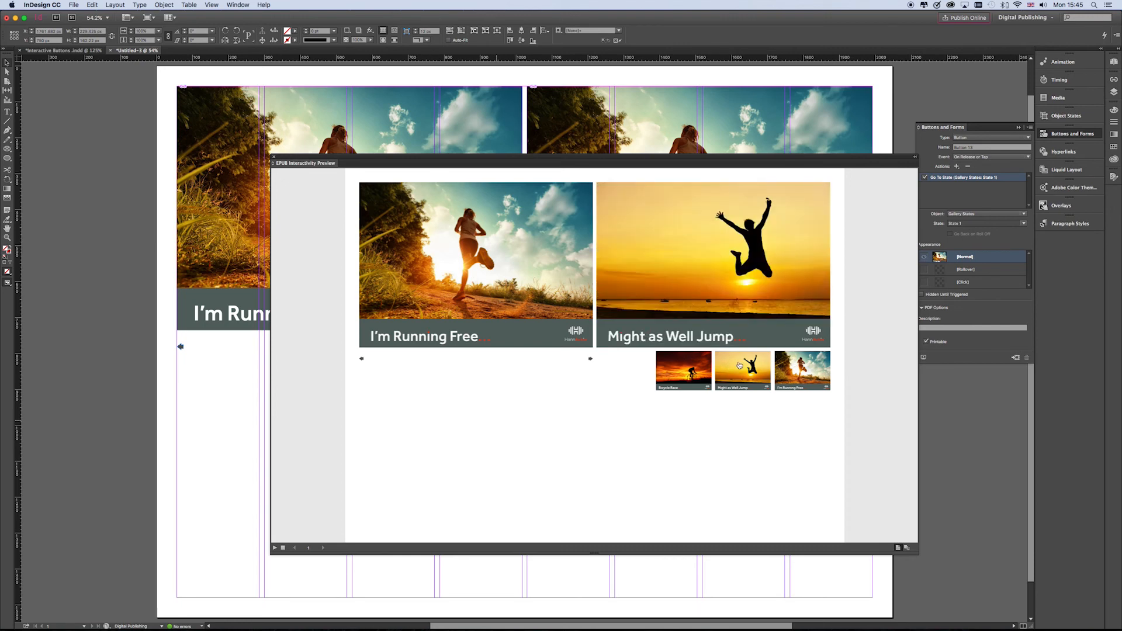
left_click(688, 365)
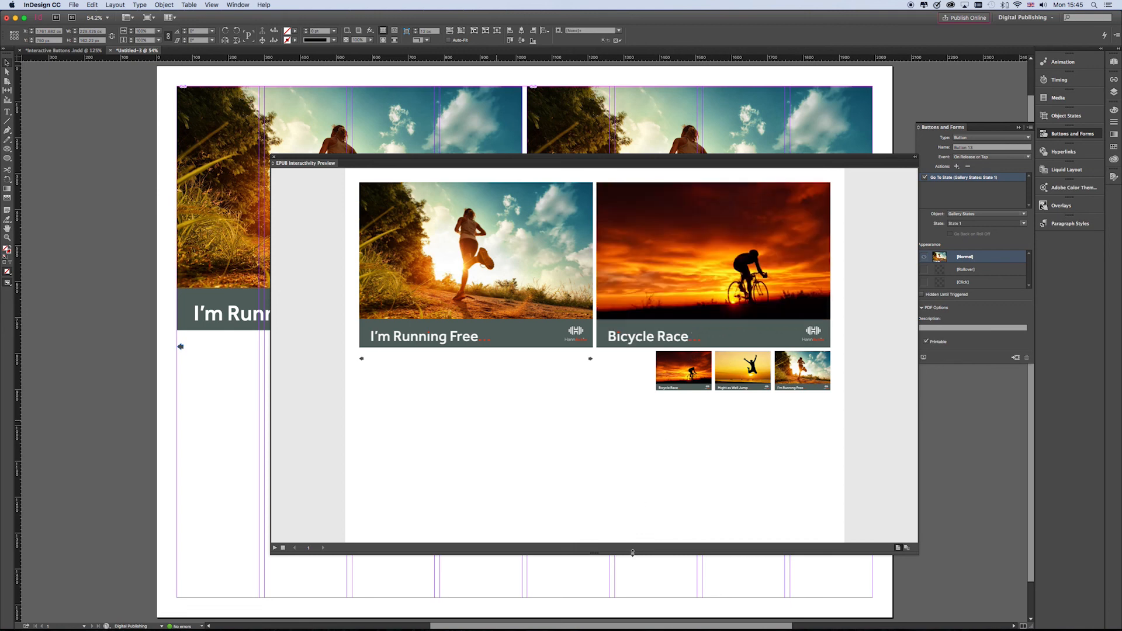